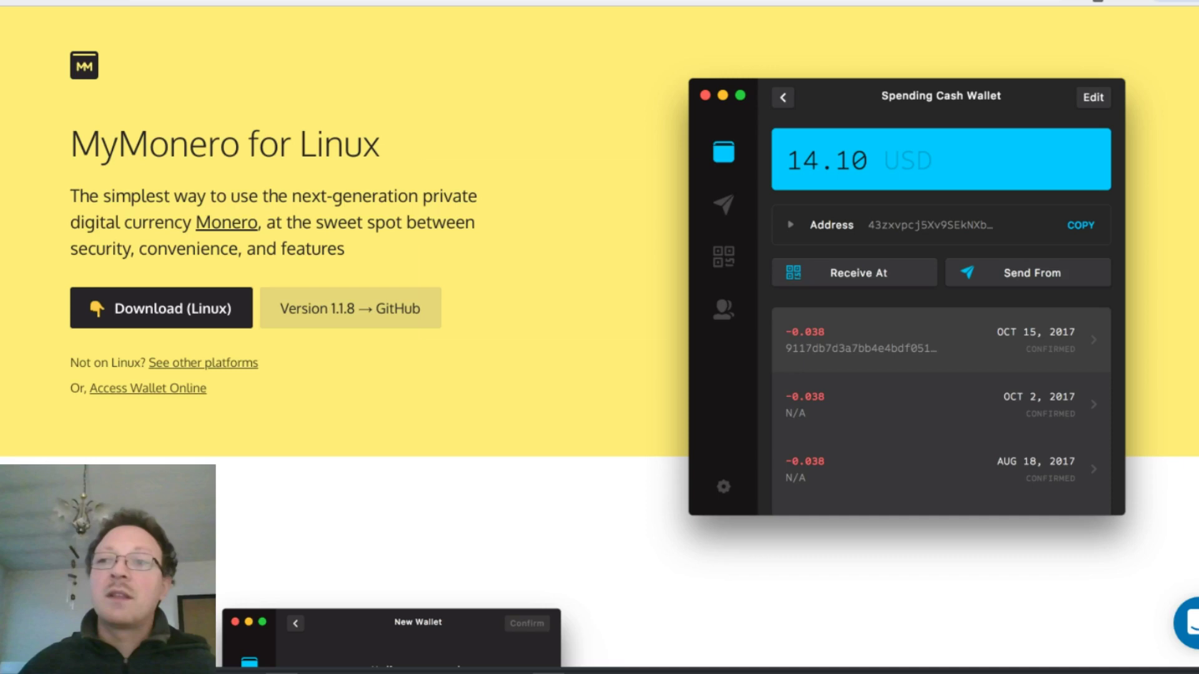
Step: Bring the seed-conversion notes forward and move the window up-left, clear of the wallet picture
key(alt+Tab)
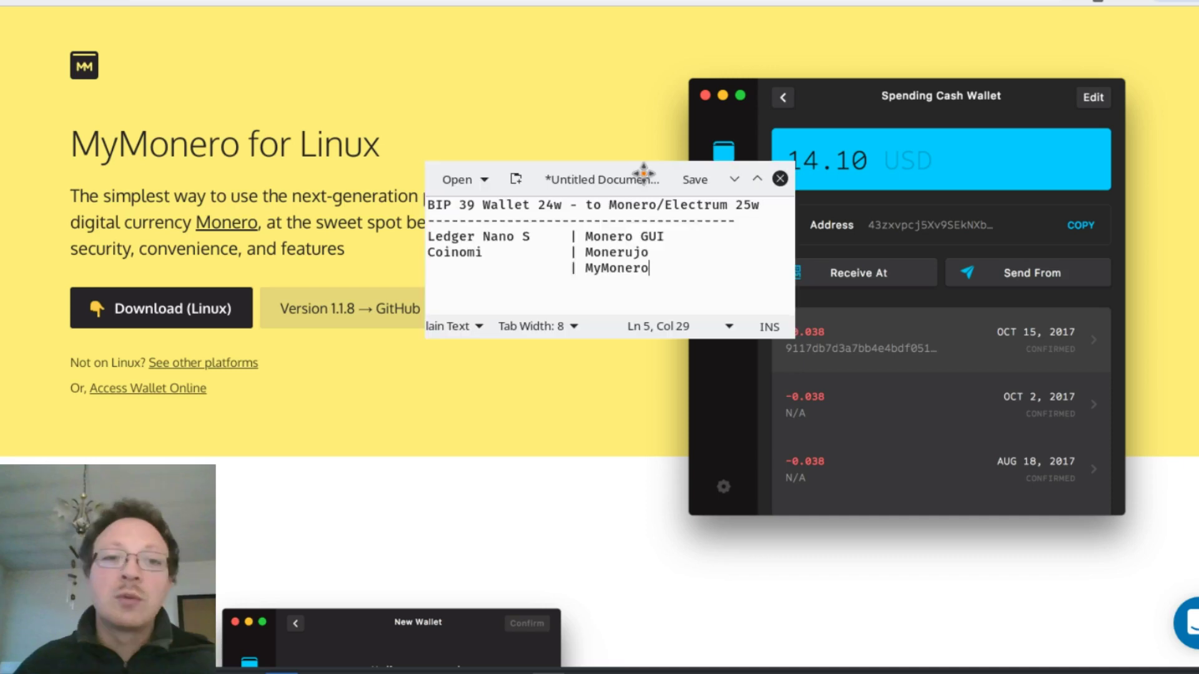
drag(643, 172, 639, 171)
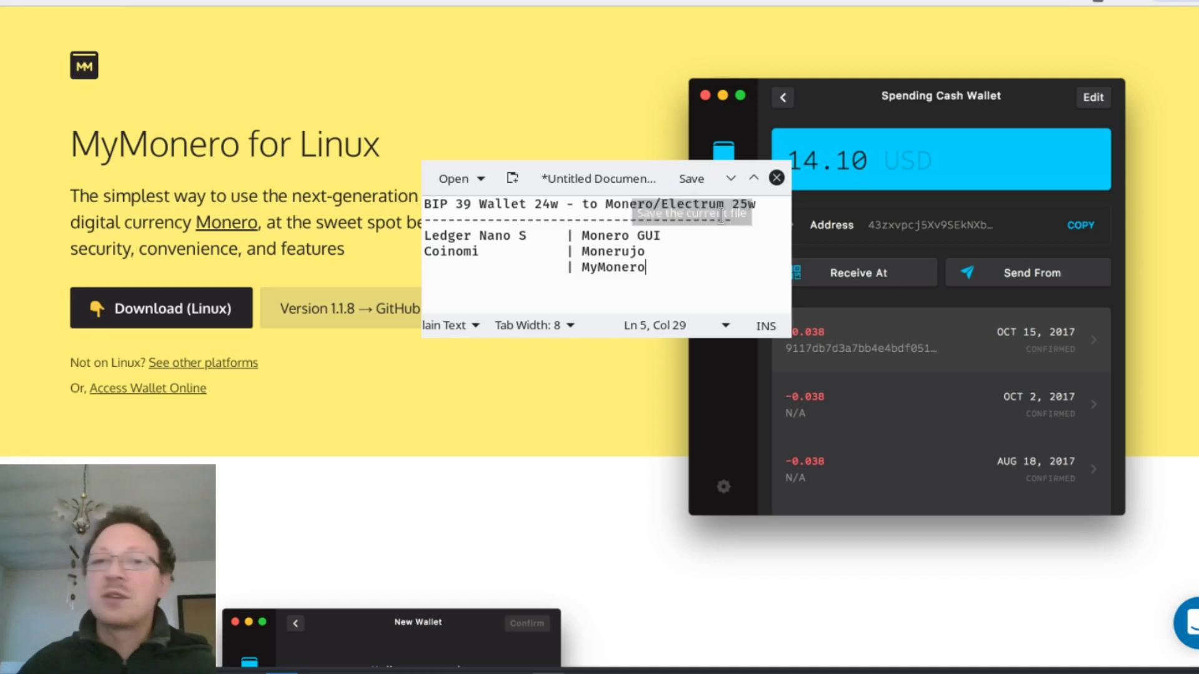
drag(537, 178, 384, 85)
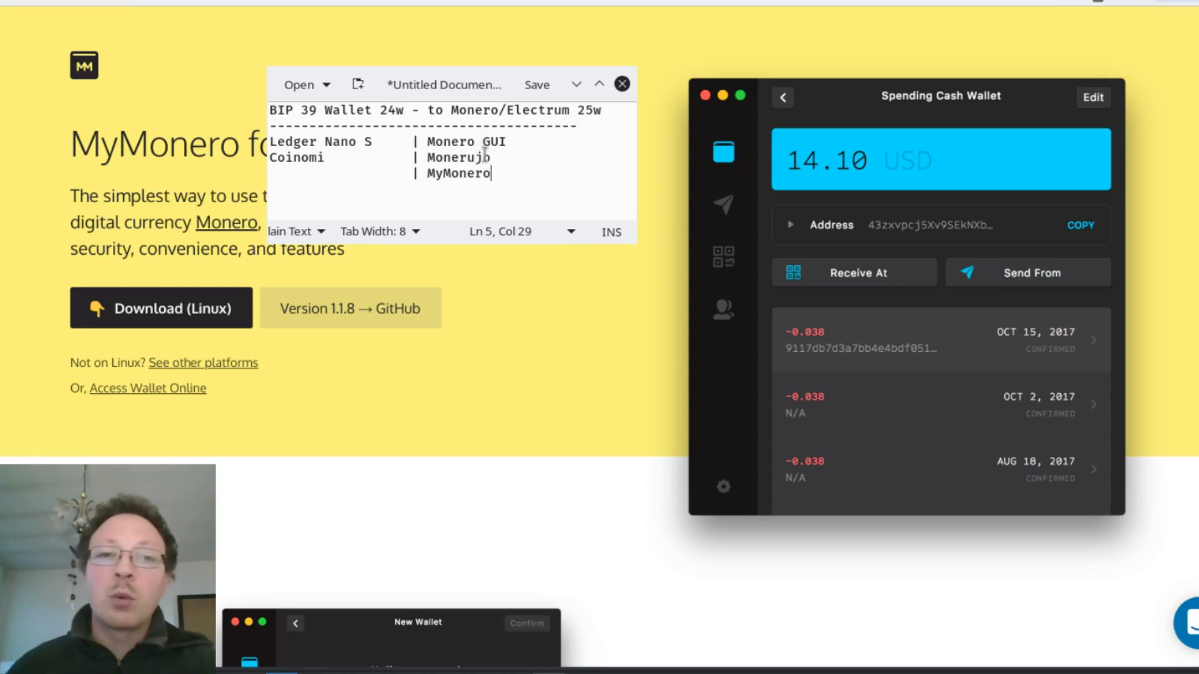
Step: Highlight Monero GUI, Monerujo and MyMonero in the notes' wallet list, then clear the selection
drag(427, 142, 482, 142)
double_click(449, 157)
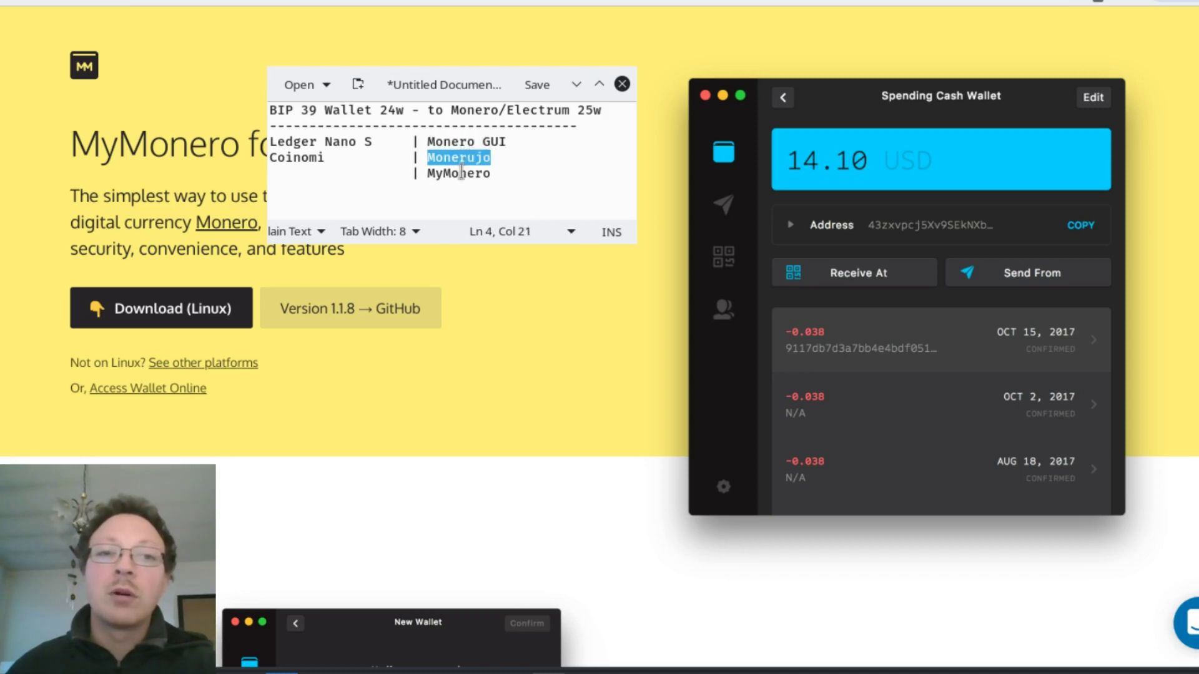
double_click(461, 173)
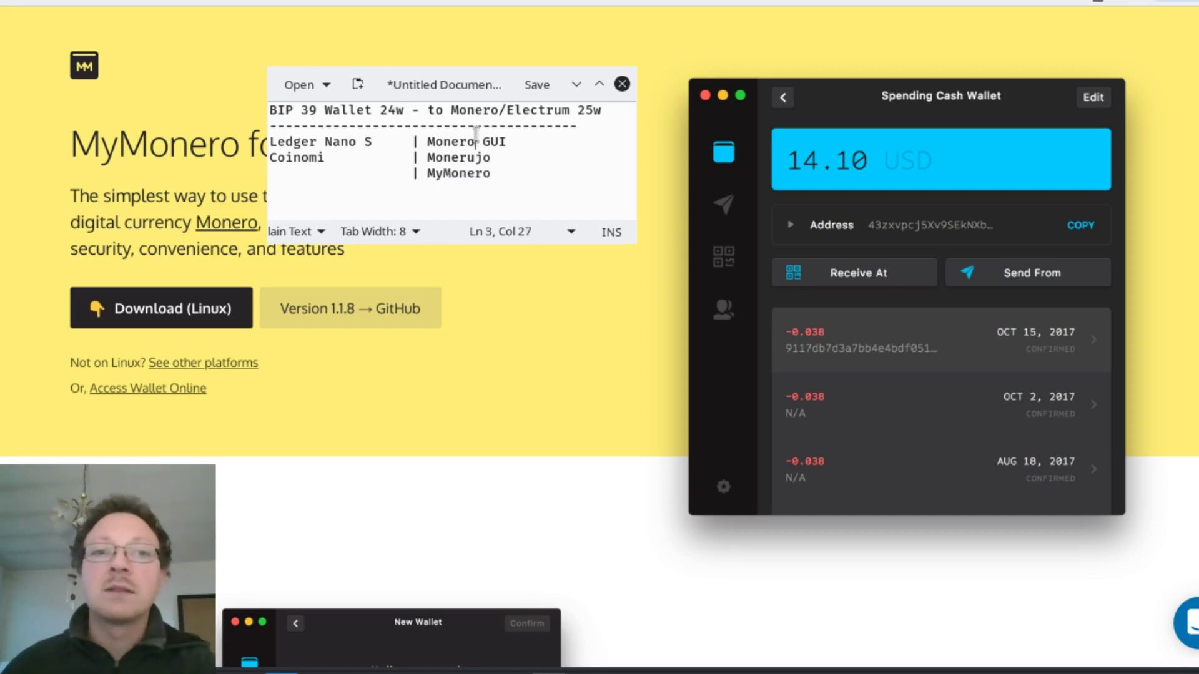
double_click(475, 156)
click(473, 176)
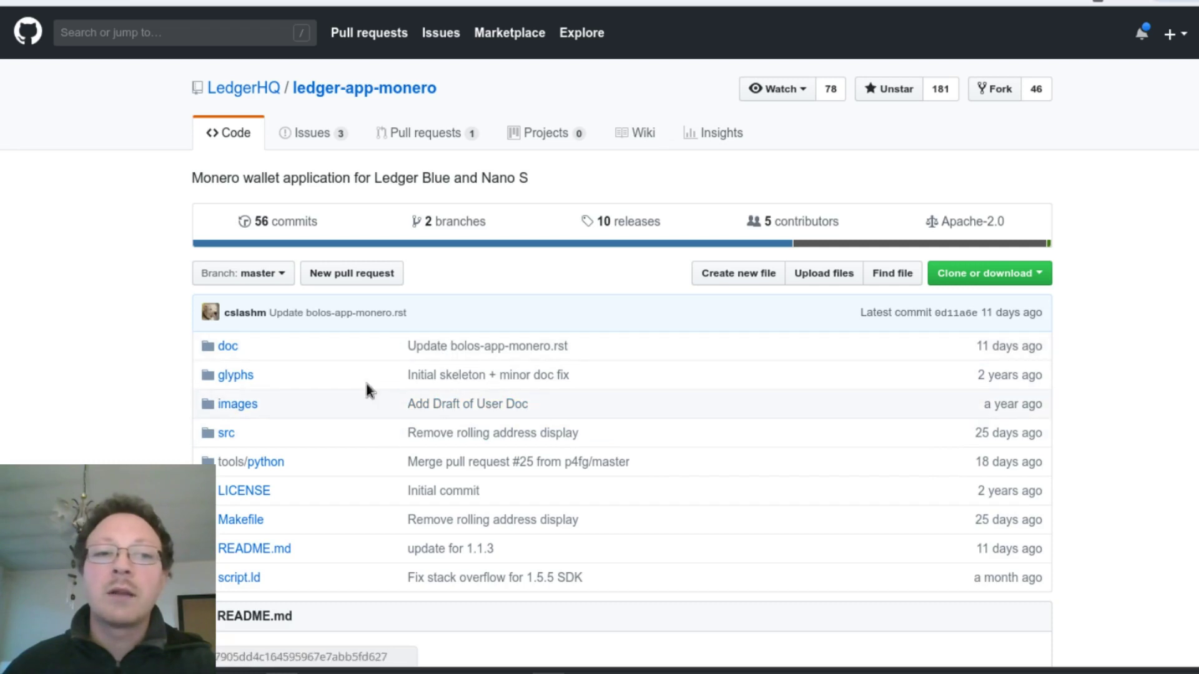
scroll(354, 396, down, 3)
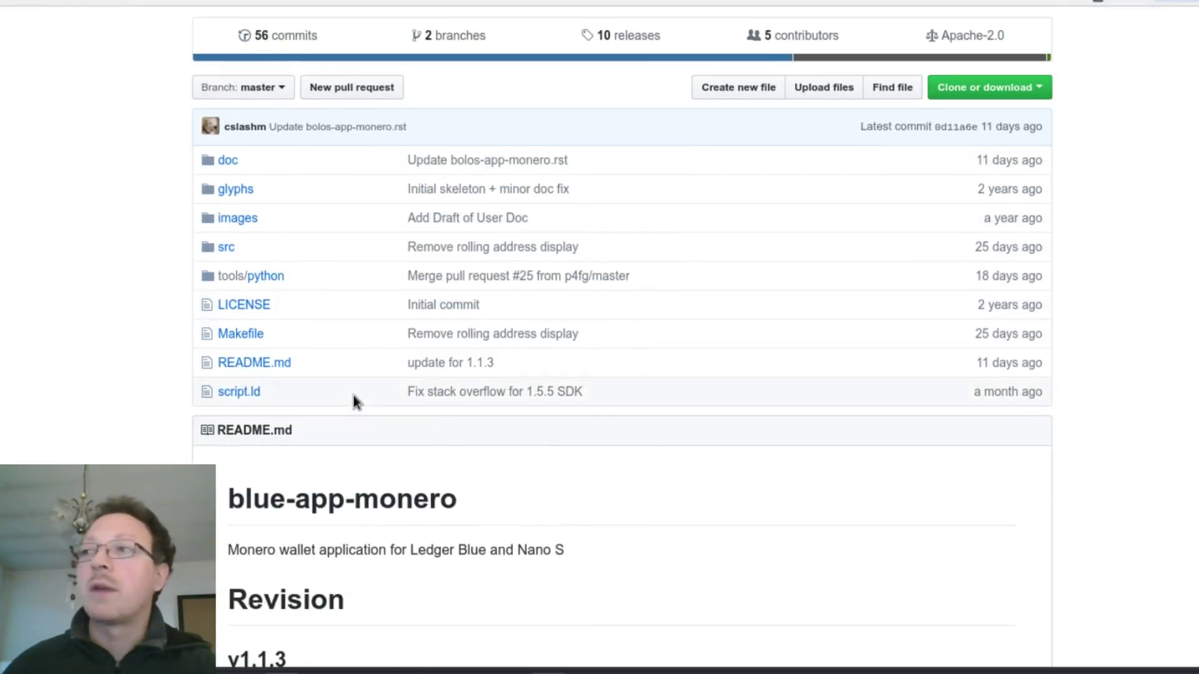
scroll(354, 395, up, 3)
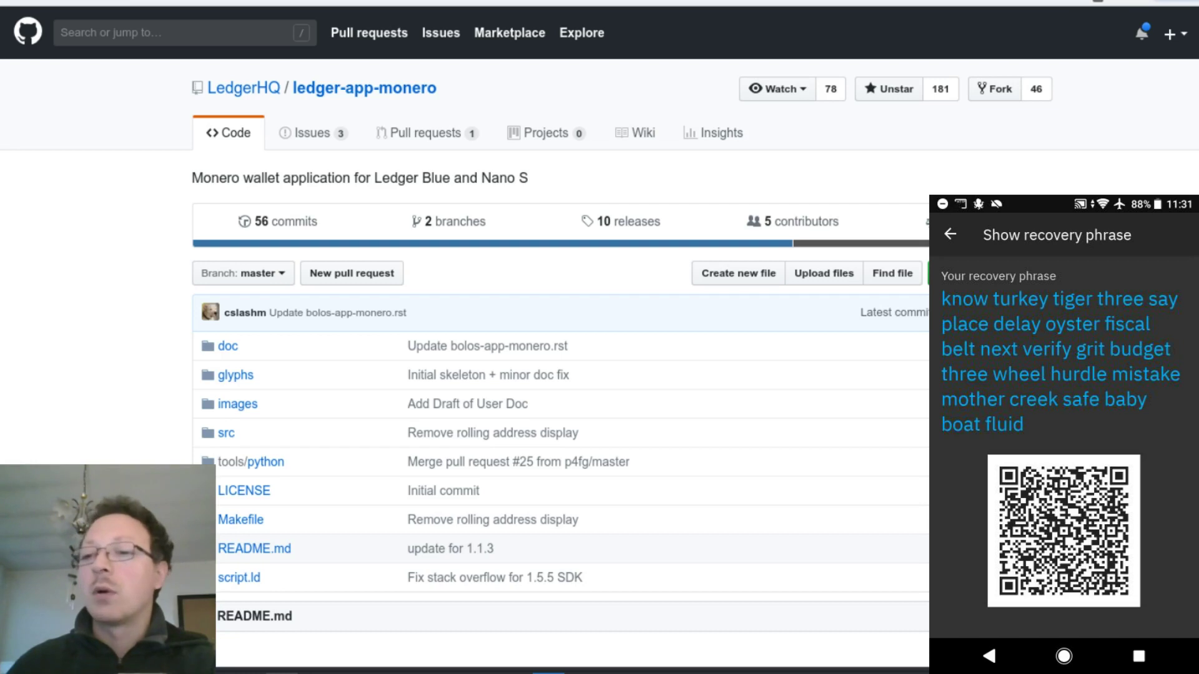
Step: Select the whole Monerujo recovery phrase and copy it
click(972, 299)
drag(999, 320, 1063, 465)
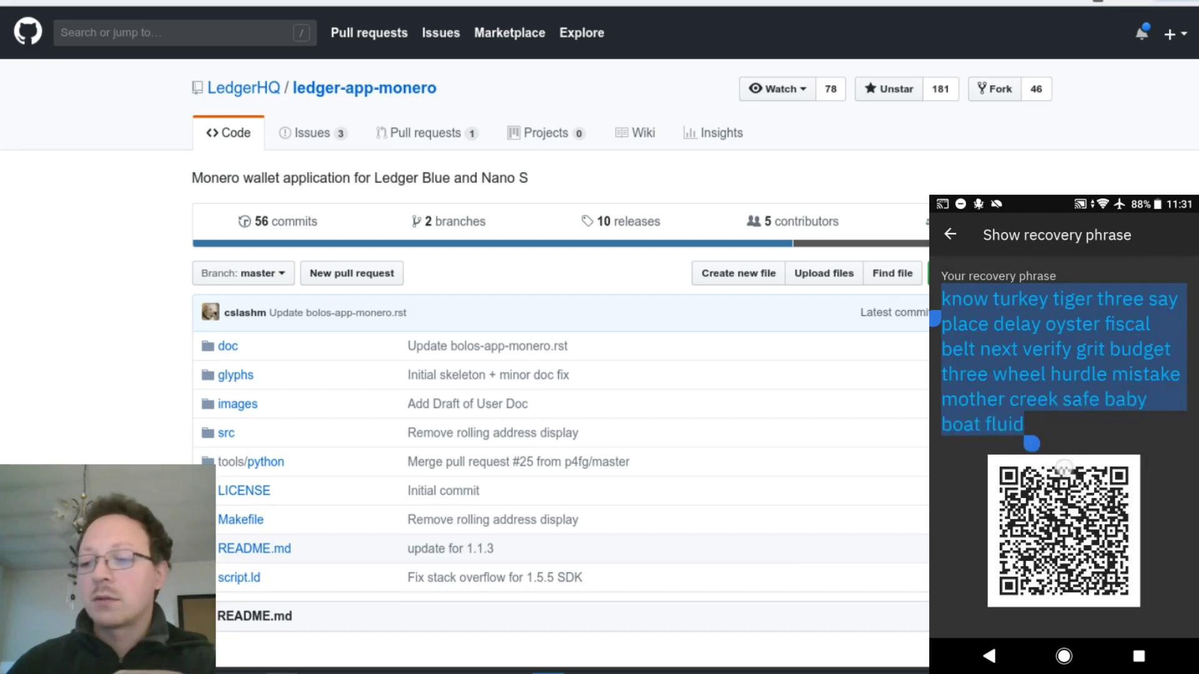
click(1010, 258)
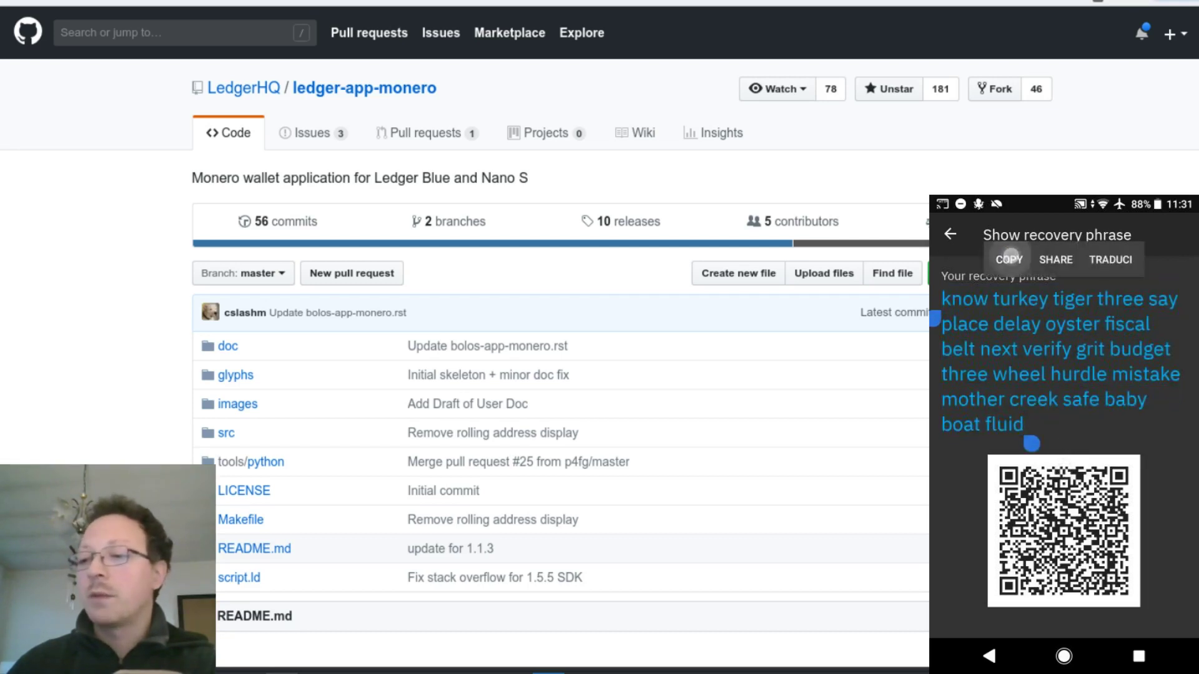
Step: Show the wallet's receive address, then return to the ledger-app-monero page and terminal
click(950, 235)
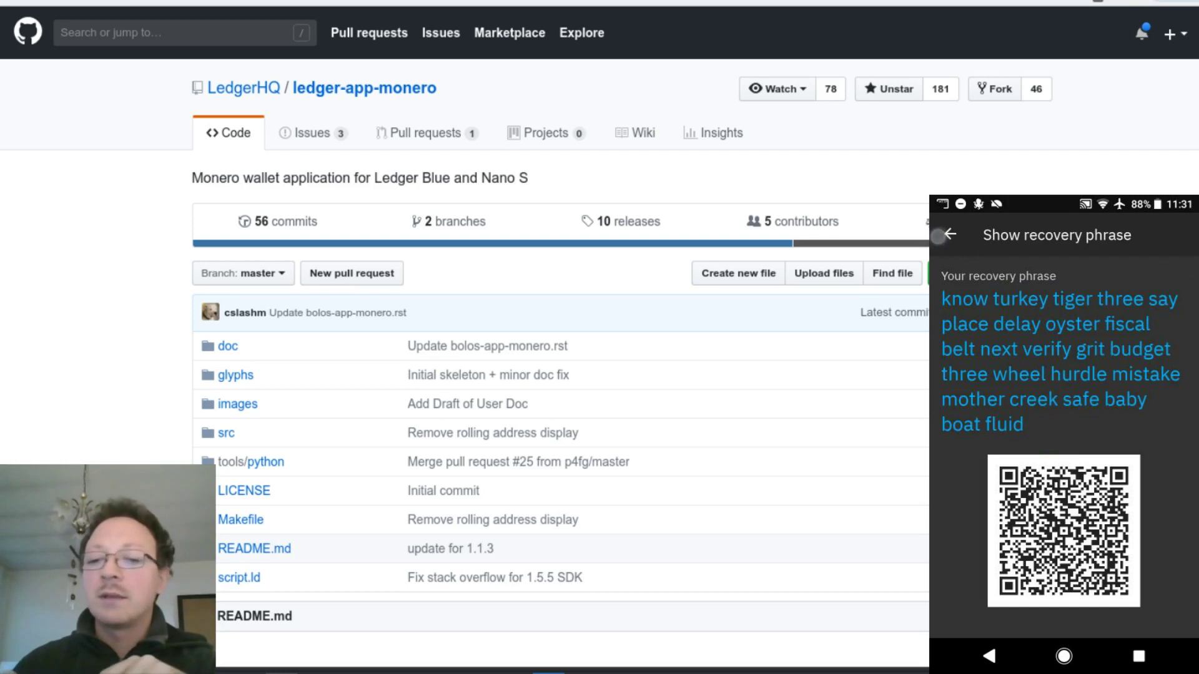
click(949, 234)
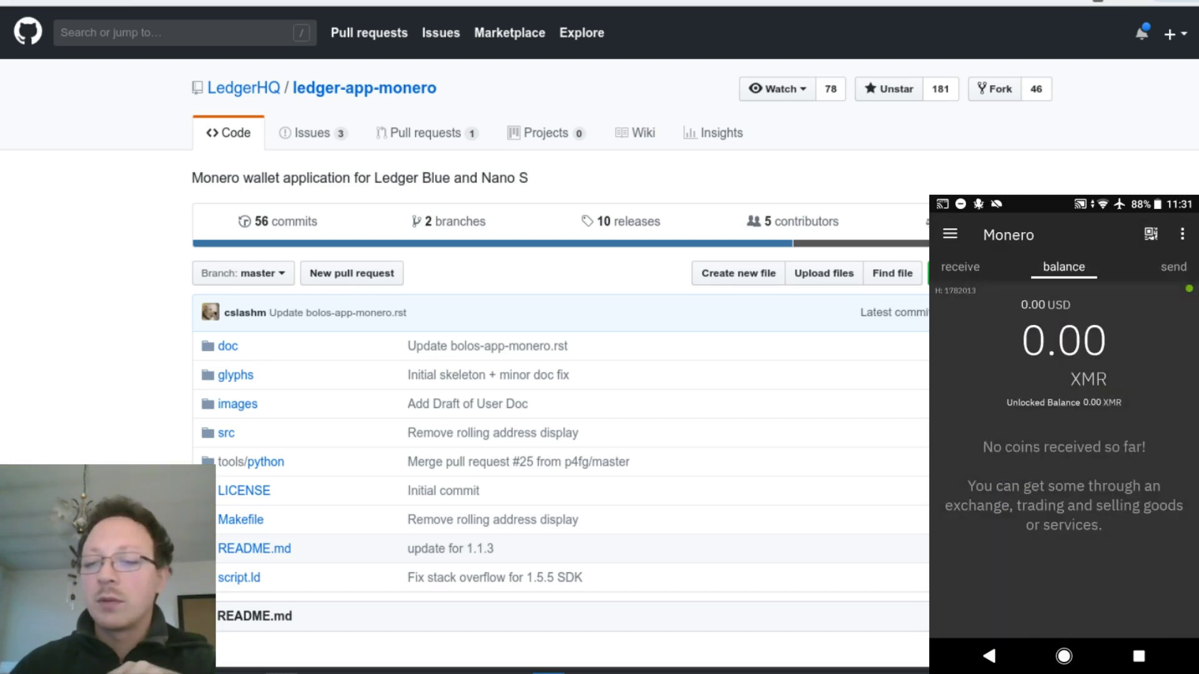
drag(1064, 447, 1121, 403)
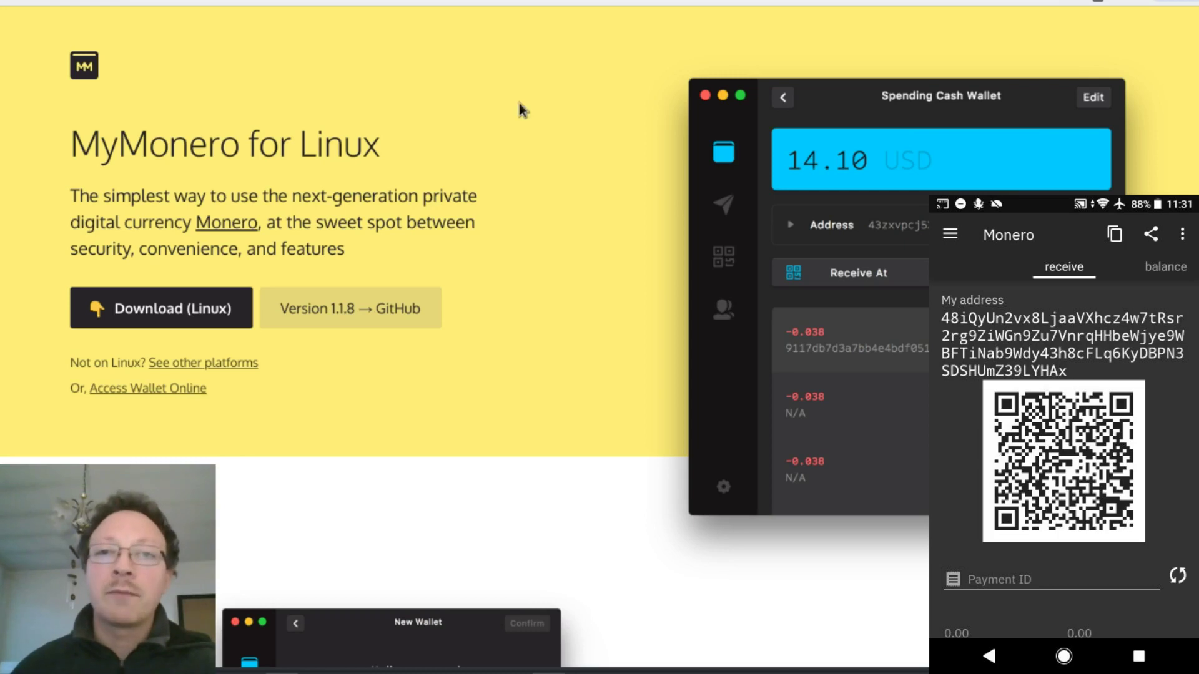
key(ctrl+Tab)
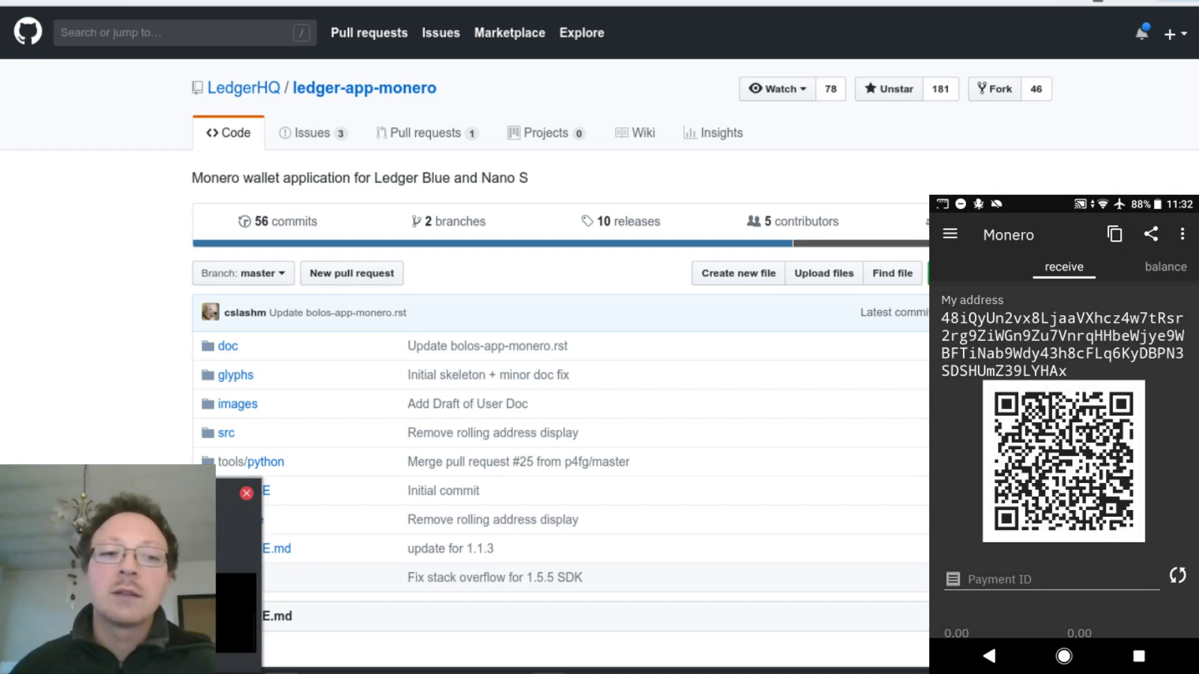
click(237, 671)
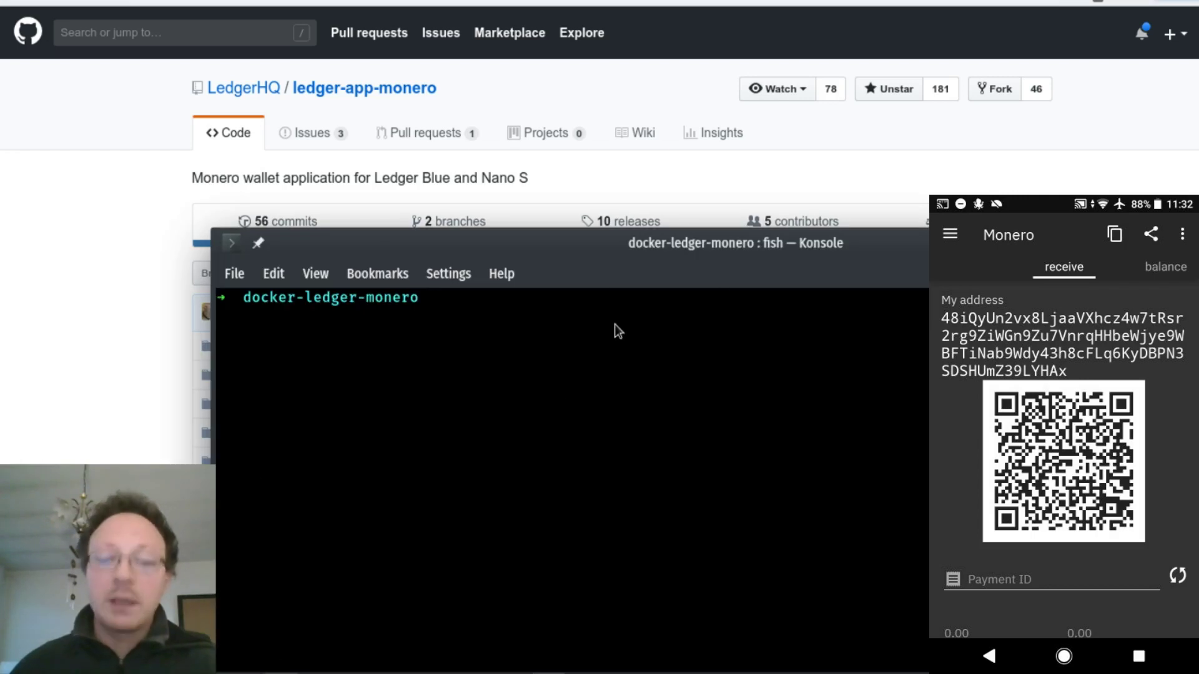
Step: List the contents of the docker-ledger-monero folder with ls
text(ls)
key(Return)
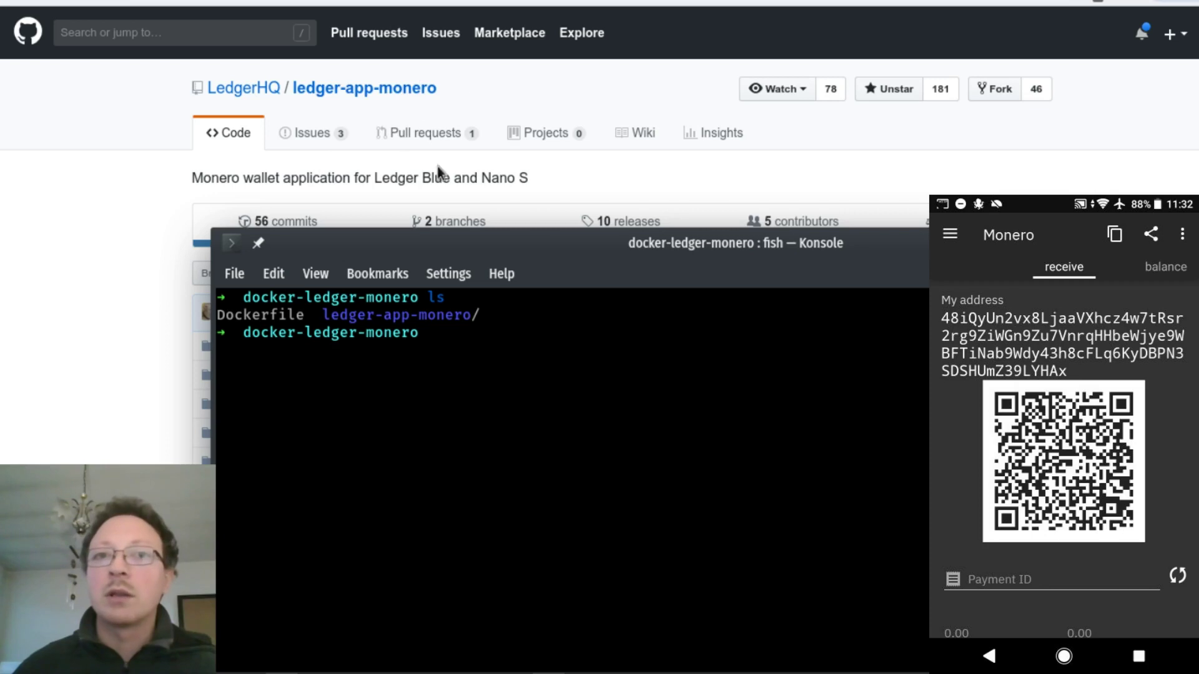
scroll(1108, 155, down, 2)
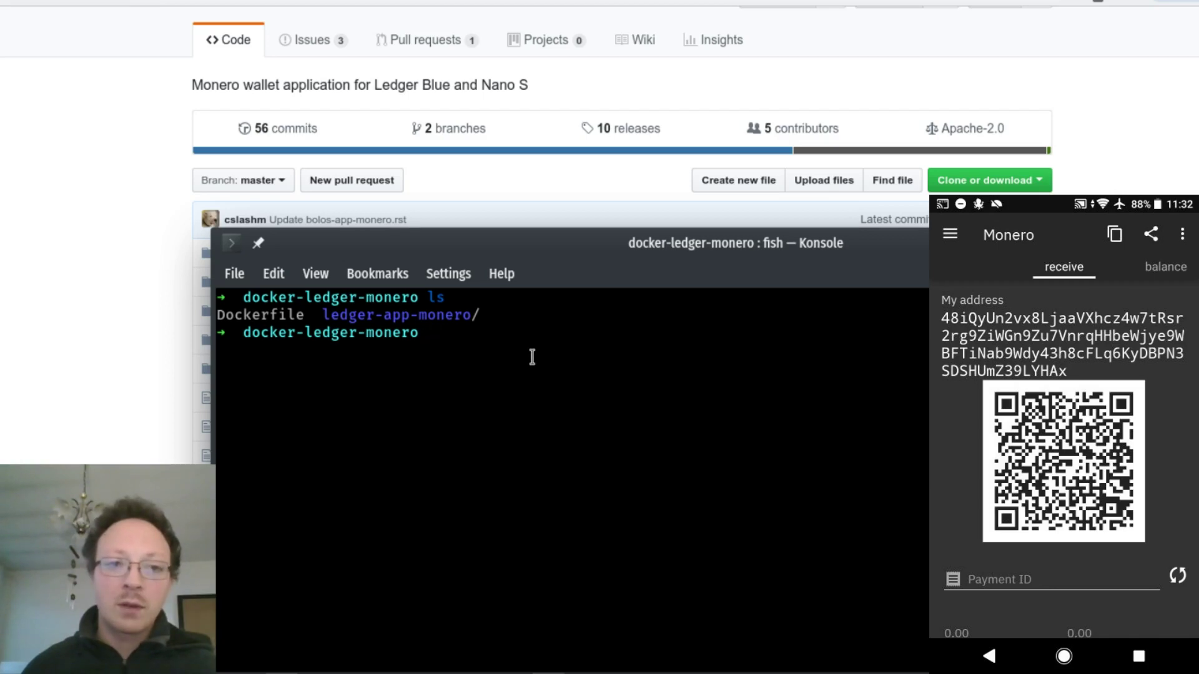
Step: Print the Dockerfile and paste its 'docker build -t my/ledger-monero .' command at the prompt
text(cat Do)
key(Right)
key(Return)
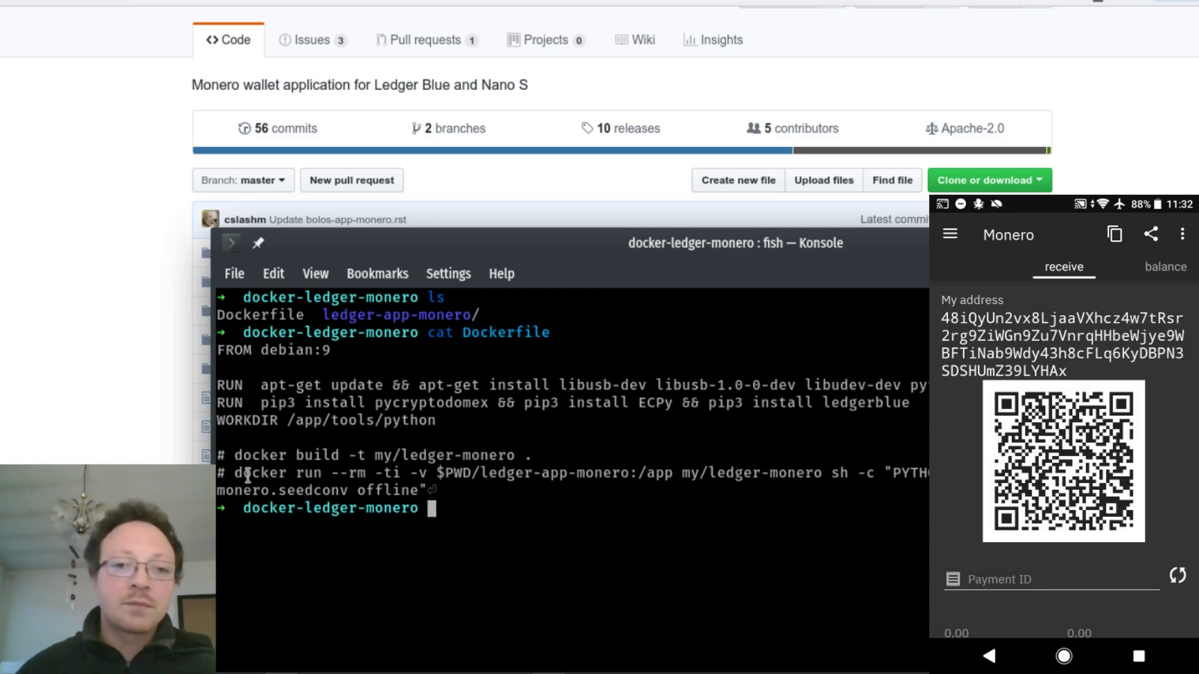
drag(235, 454, 551, 462)
middle_click(671, 427)
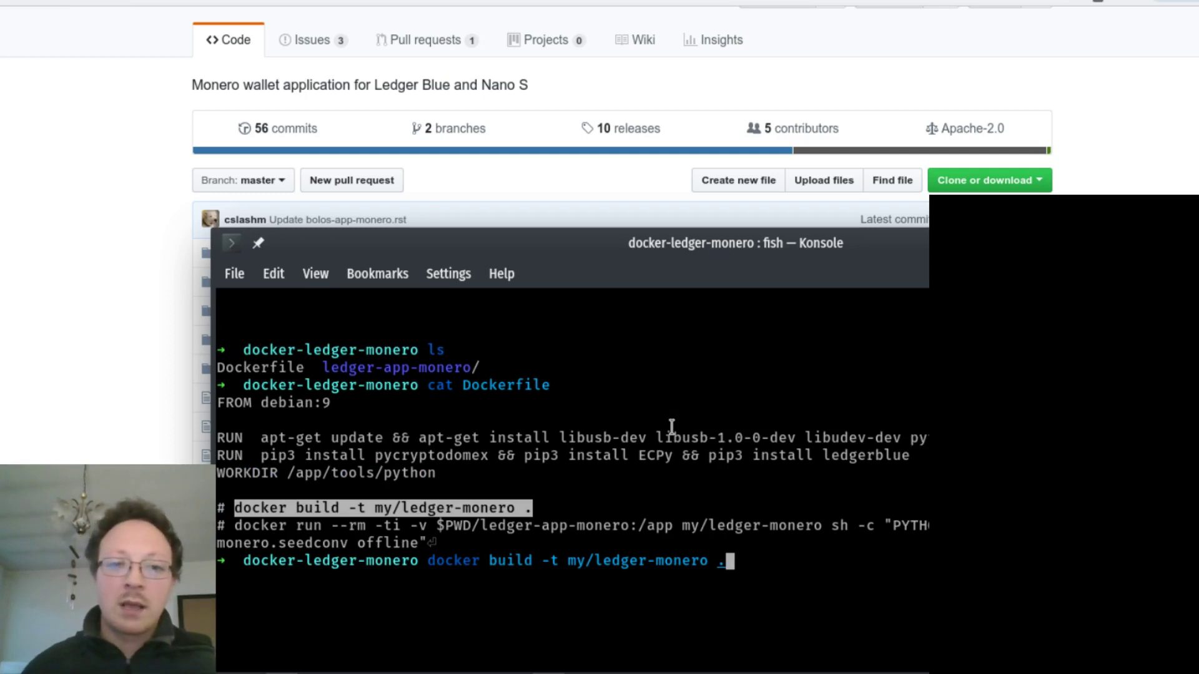
Step: Build the my/ledger-monero image, then run the Dockerfile's docker run command, which hits an ascii UnicodeEncodeError
key(Return)
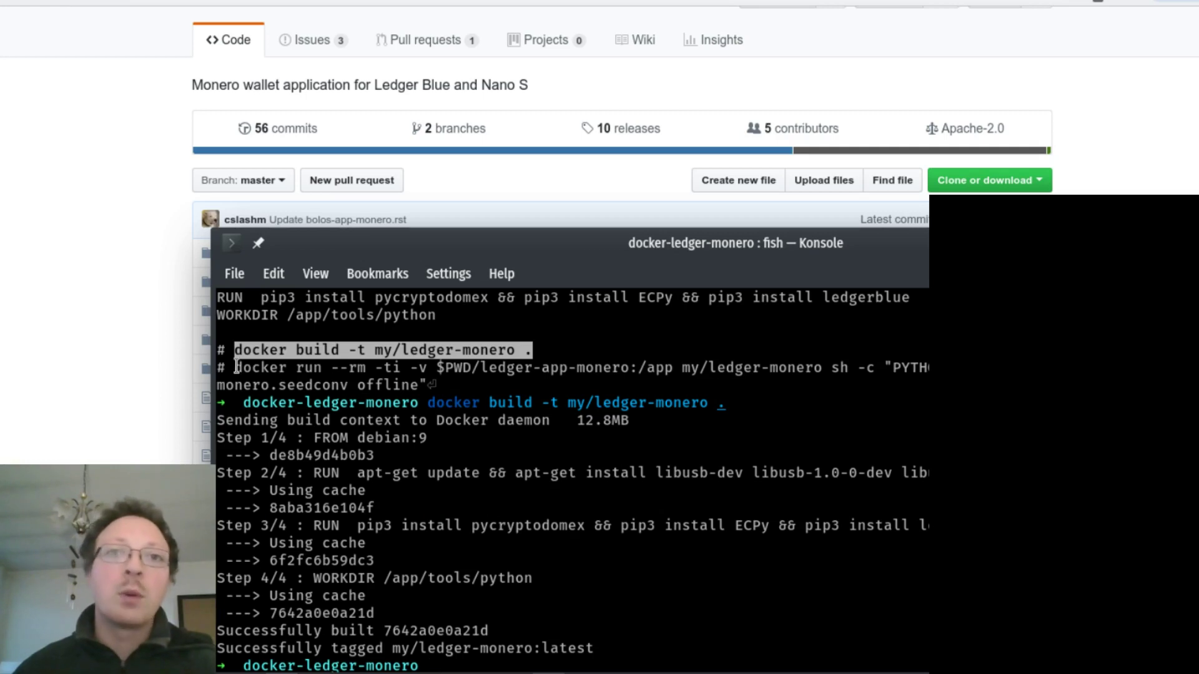
drag(236, 367, 426, 378)
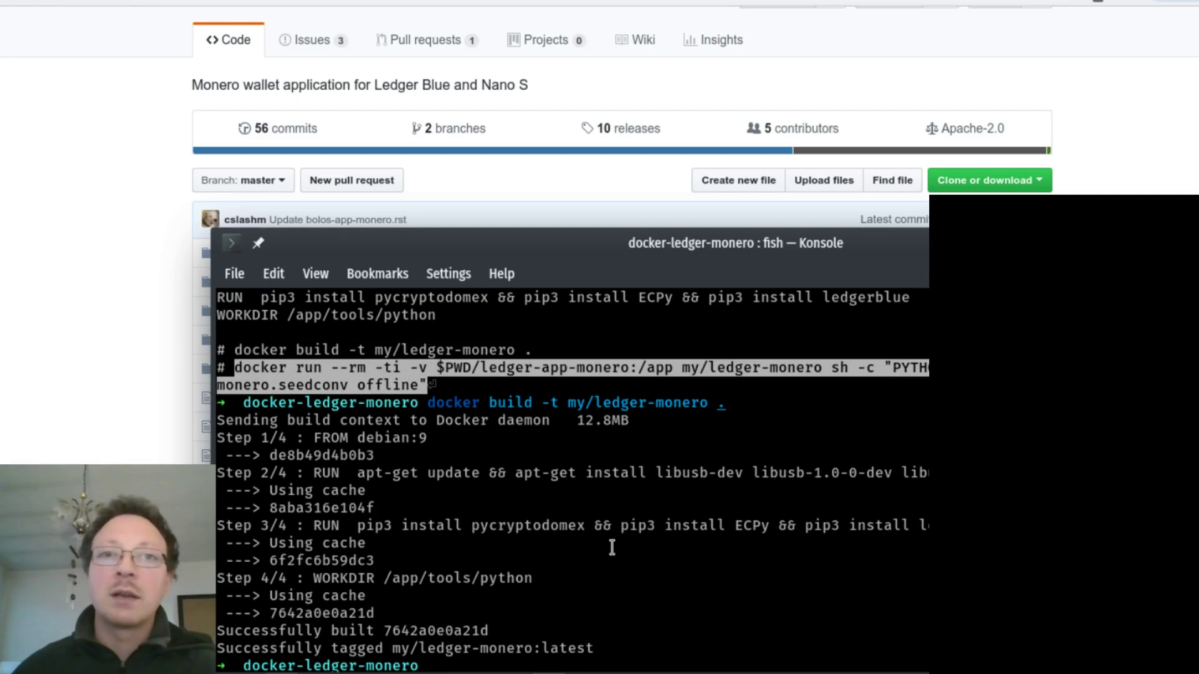
middle_click(690, 493)
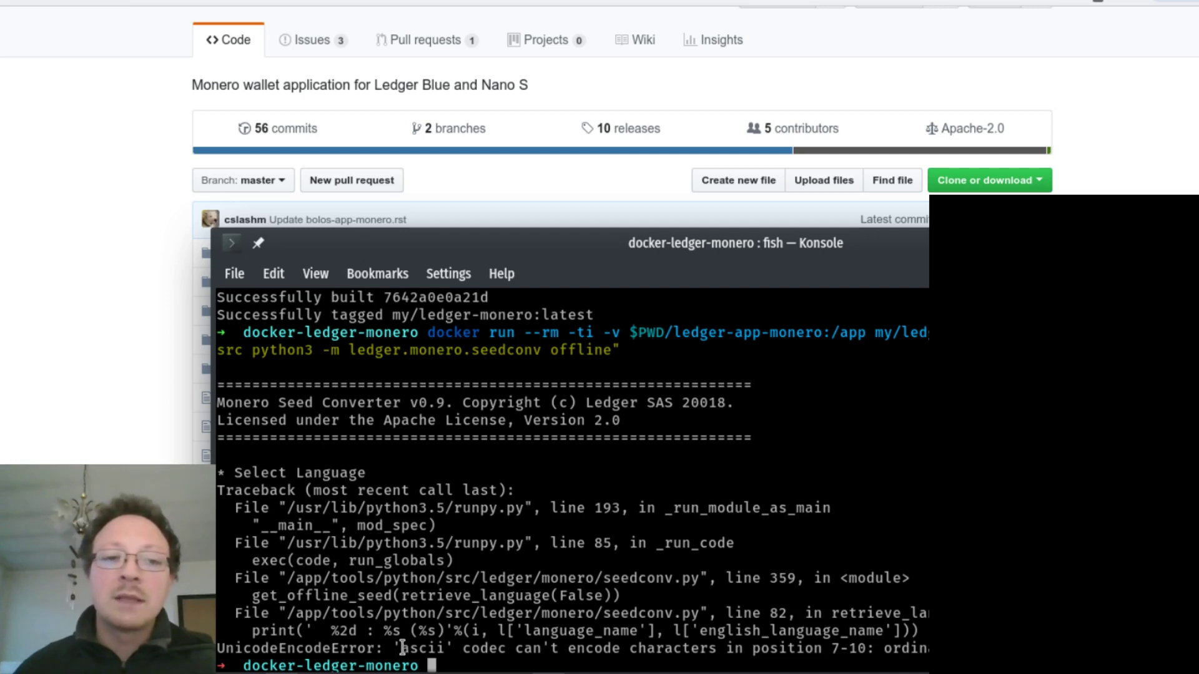
drag(401, 648, 593, 643)
click(803, 591)
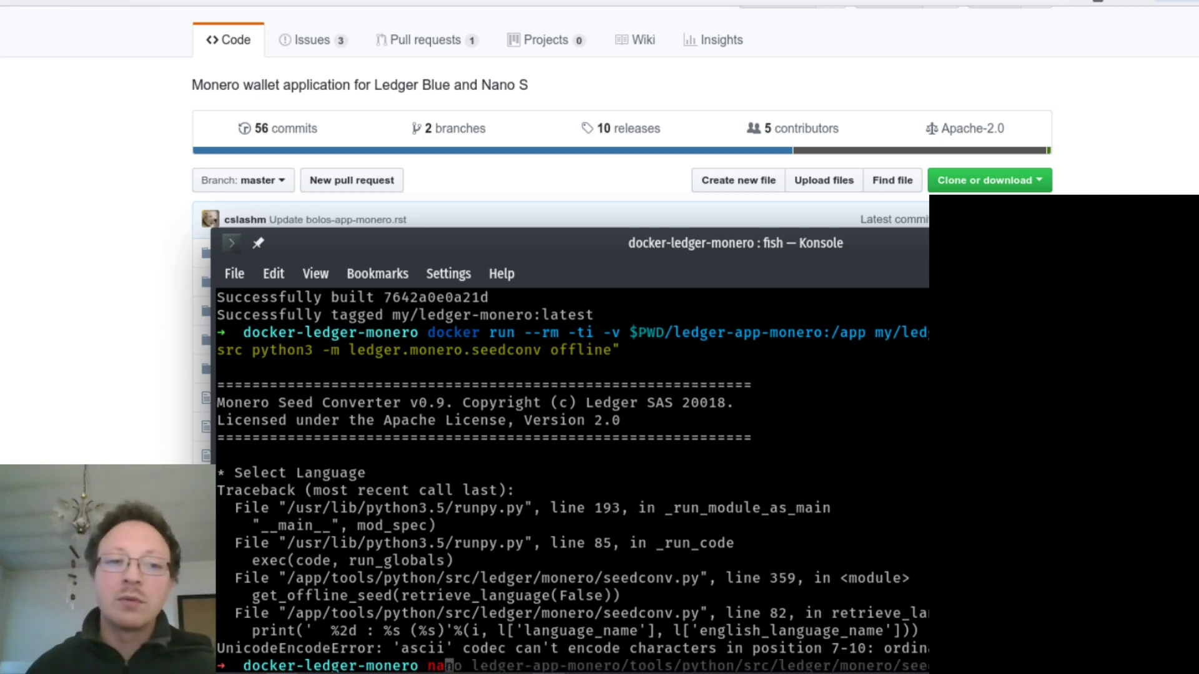
Step: Open seedconv.py in vim.tiny from the suggested command
text(vi)
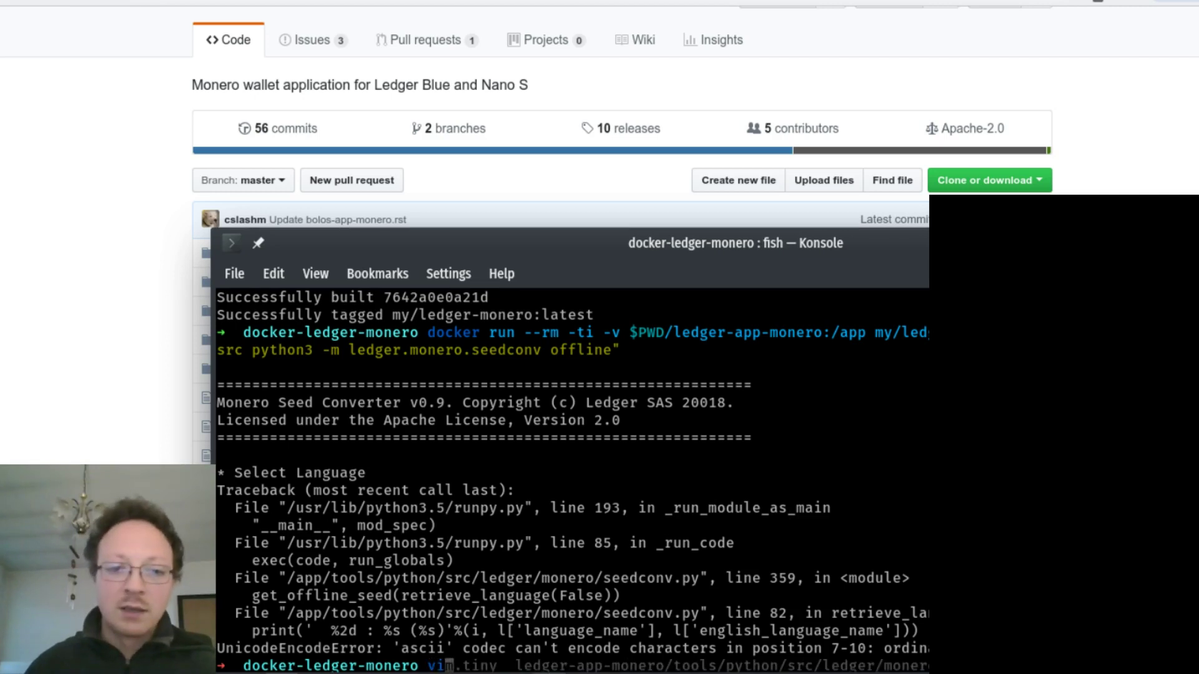
key(Right)
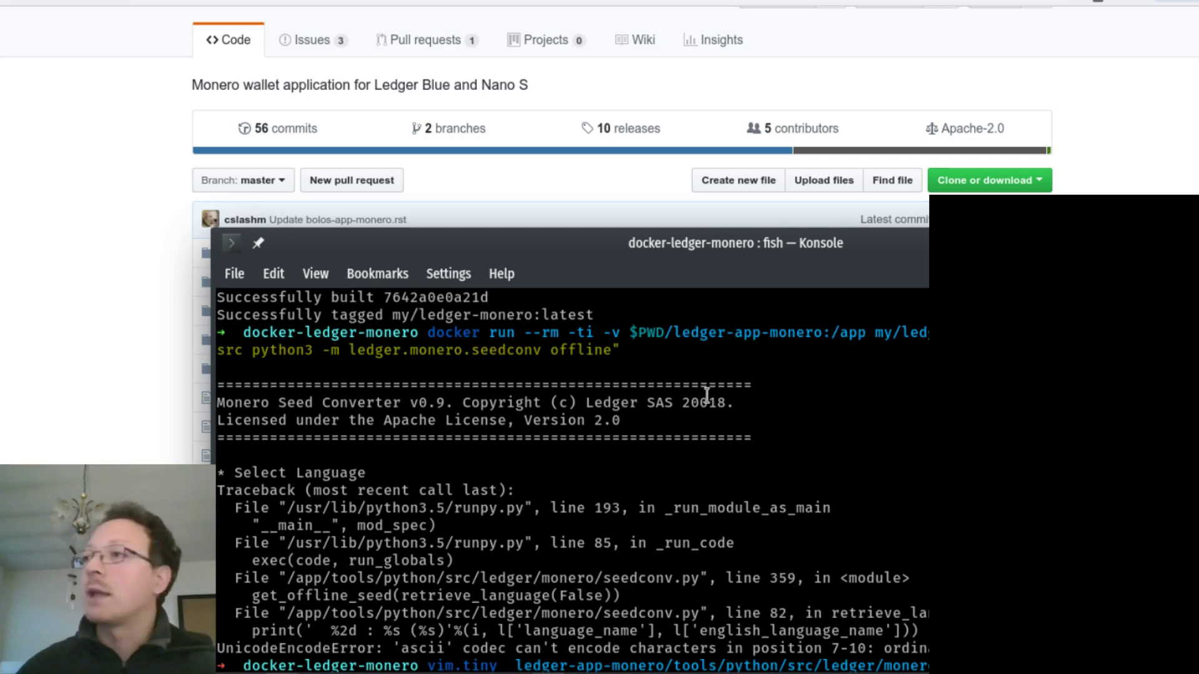
drag(638, 228, 483, 0)
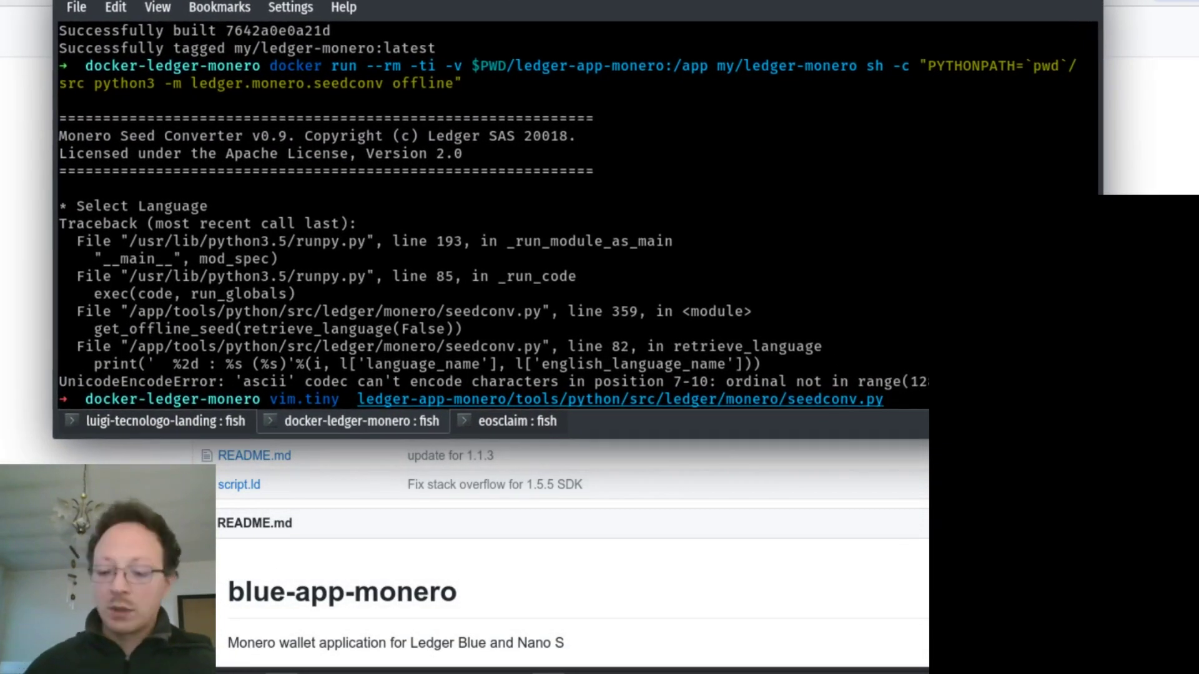
key(Return)
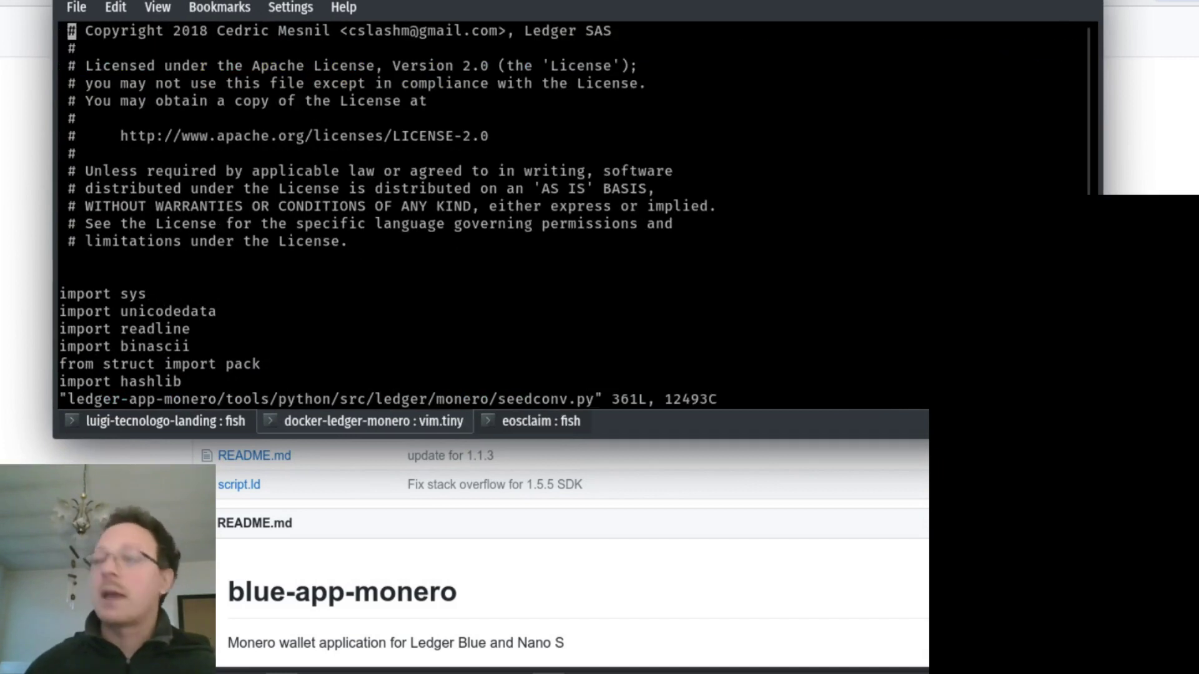
Step: Comment out the language-listing print line near line 32 with '#' and save with :wq
key(shift+semicolon)
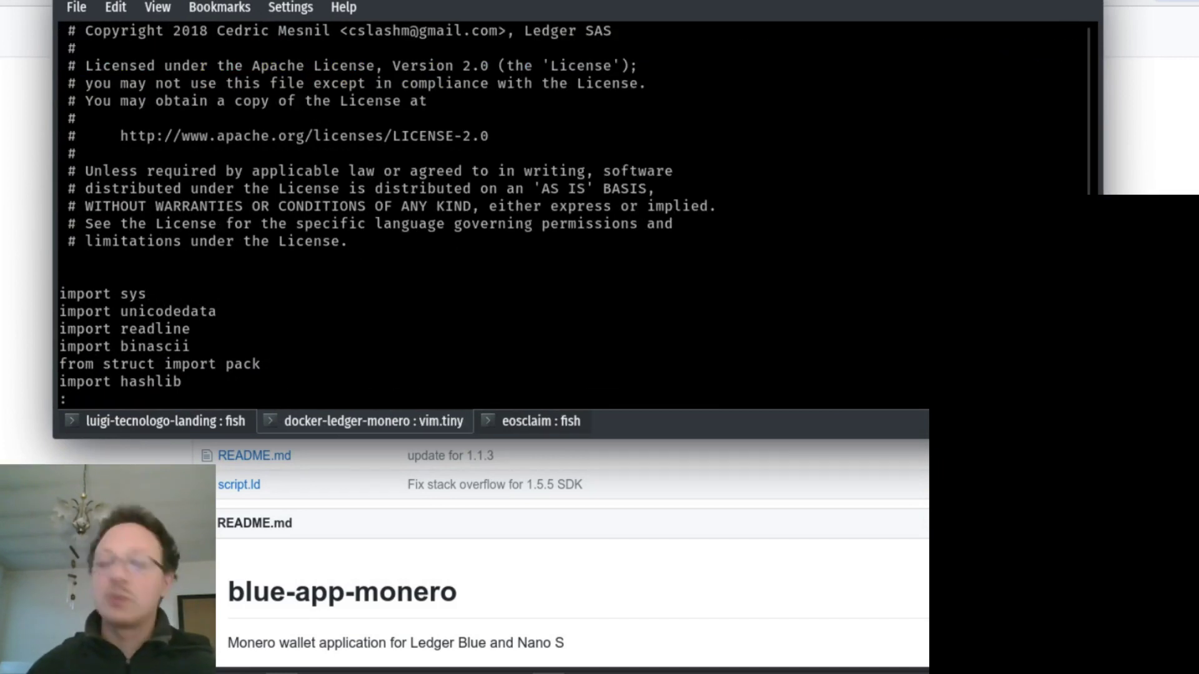
text(32)
key(Return)
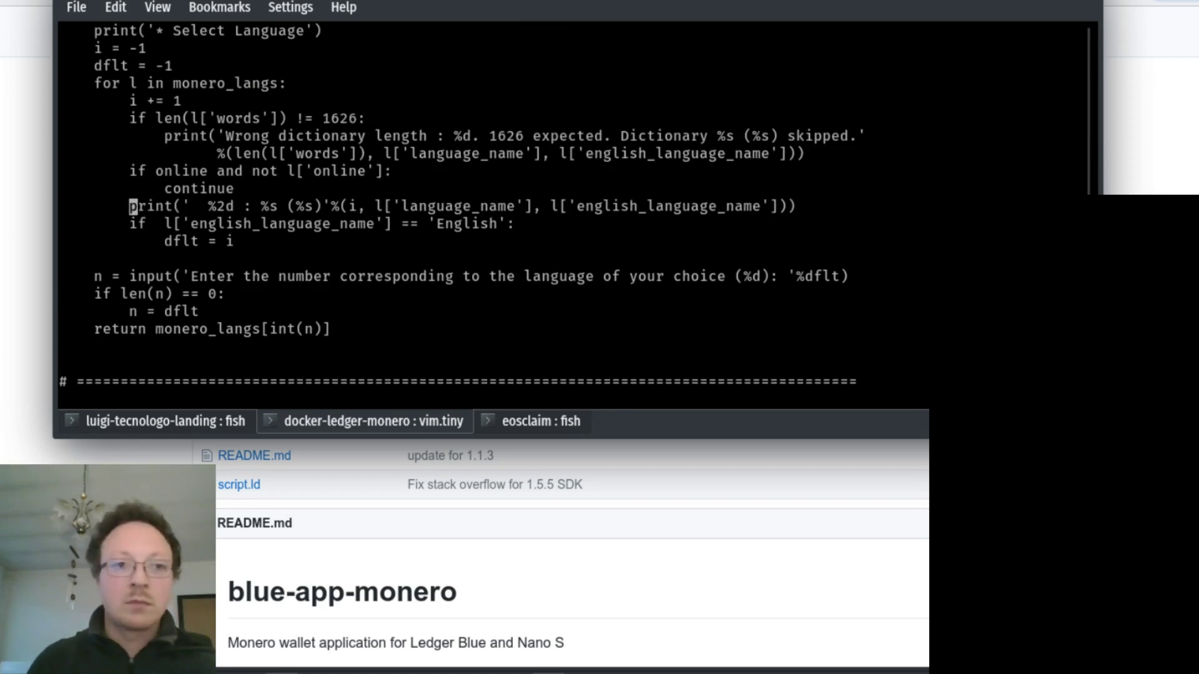
key(shift+3)
key(j)
key(j)
key(j)
key(j)
key(h)
key(h)
key(h)
text(hi)
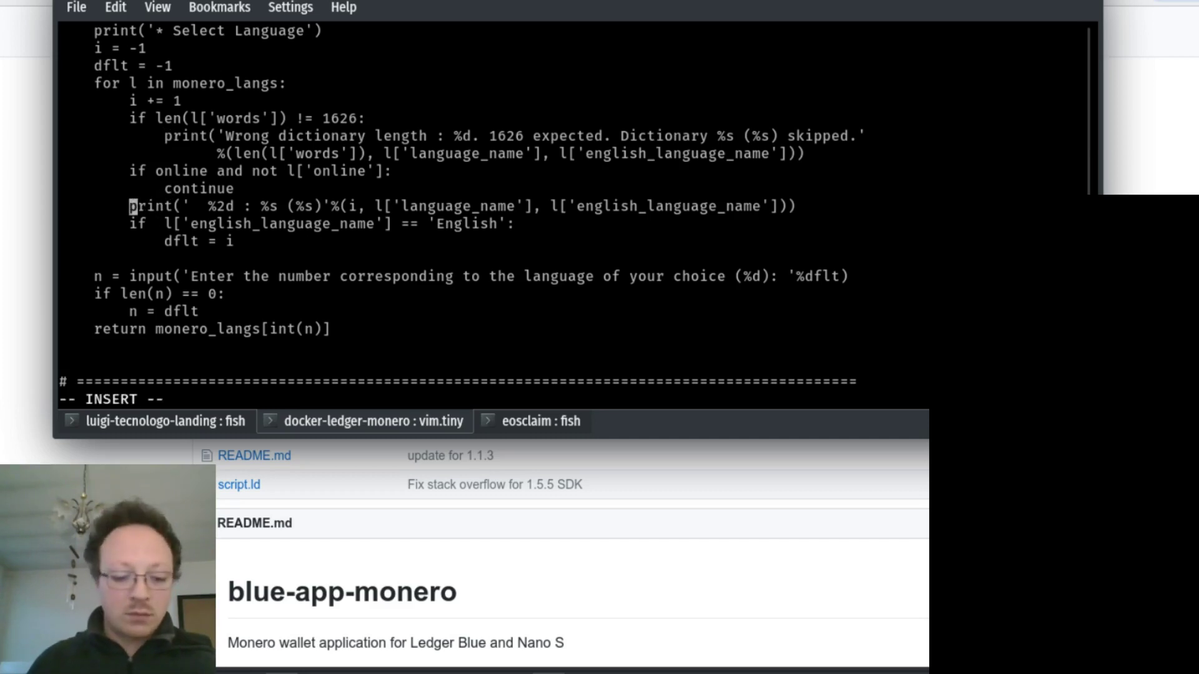
text(#)
key(Escape)
text(:wq)
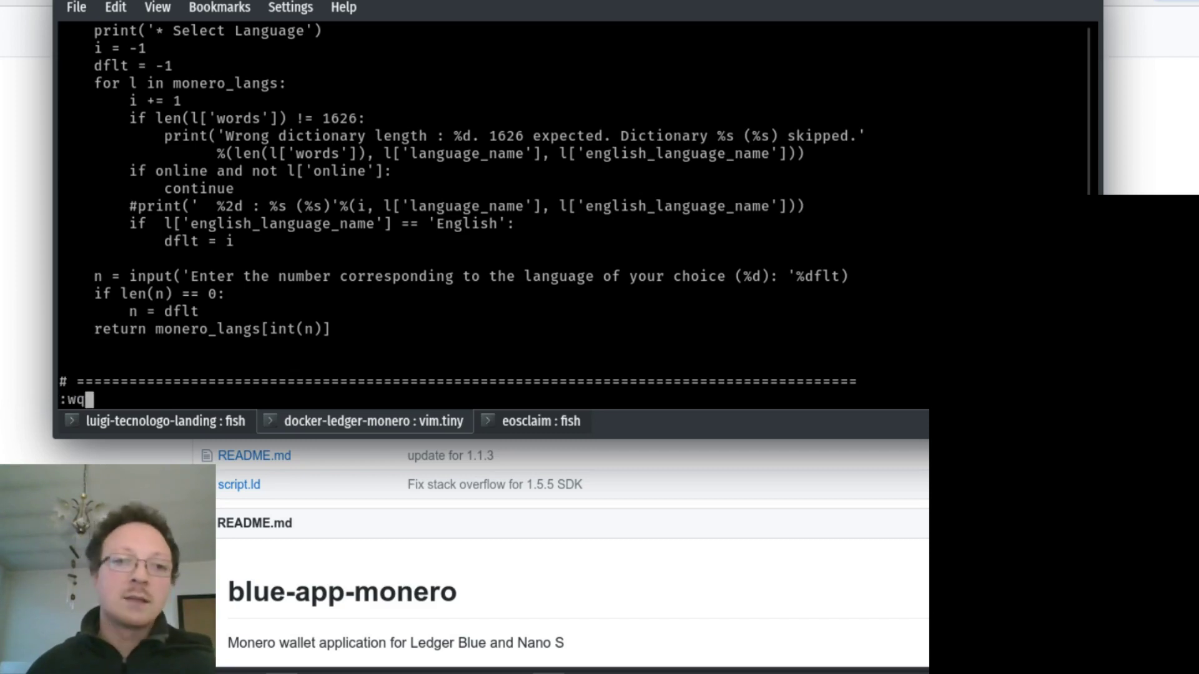
key(Return)
Step: Rerun the docker run converter, keep the default language and answer 'yes' to continue
key(Up)
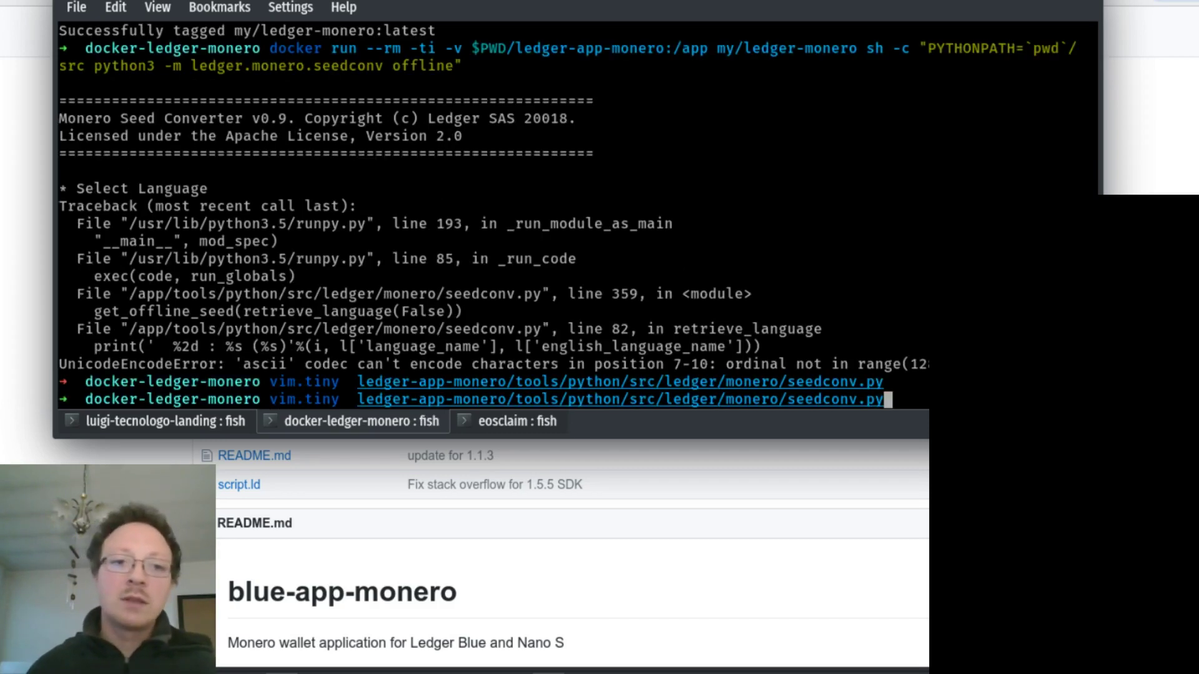
key(Up)
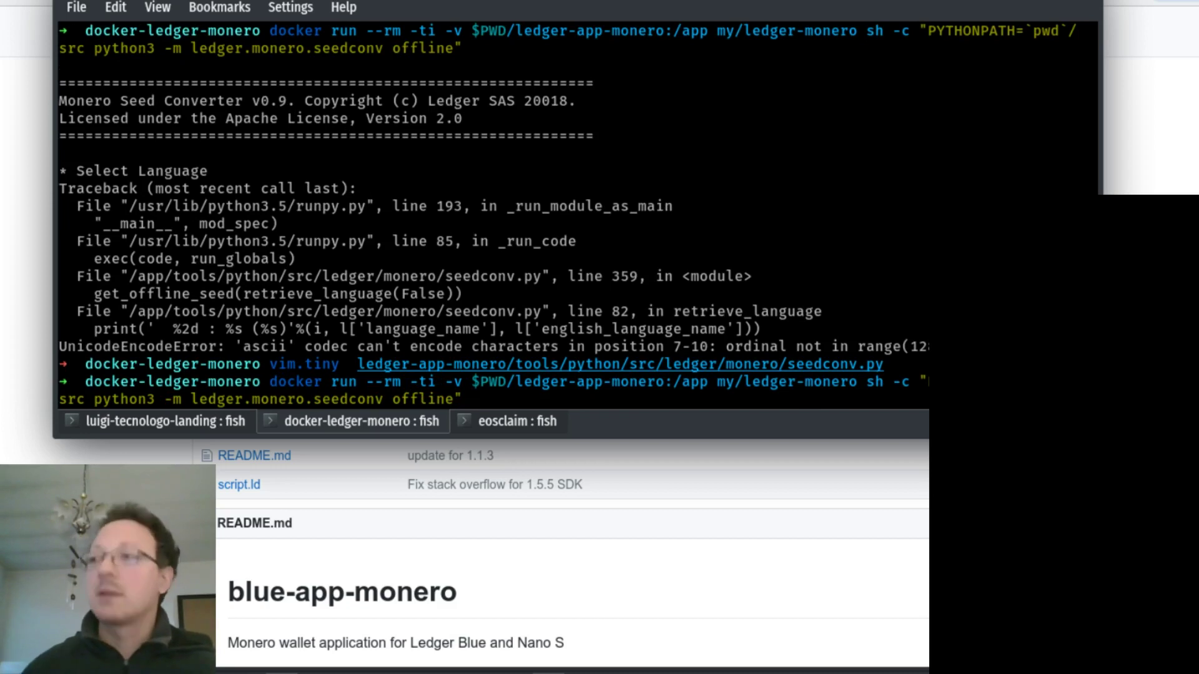
key(Return)
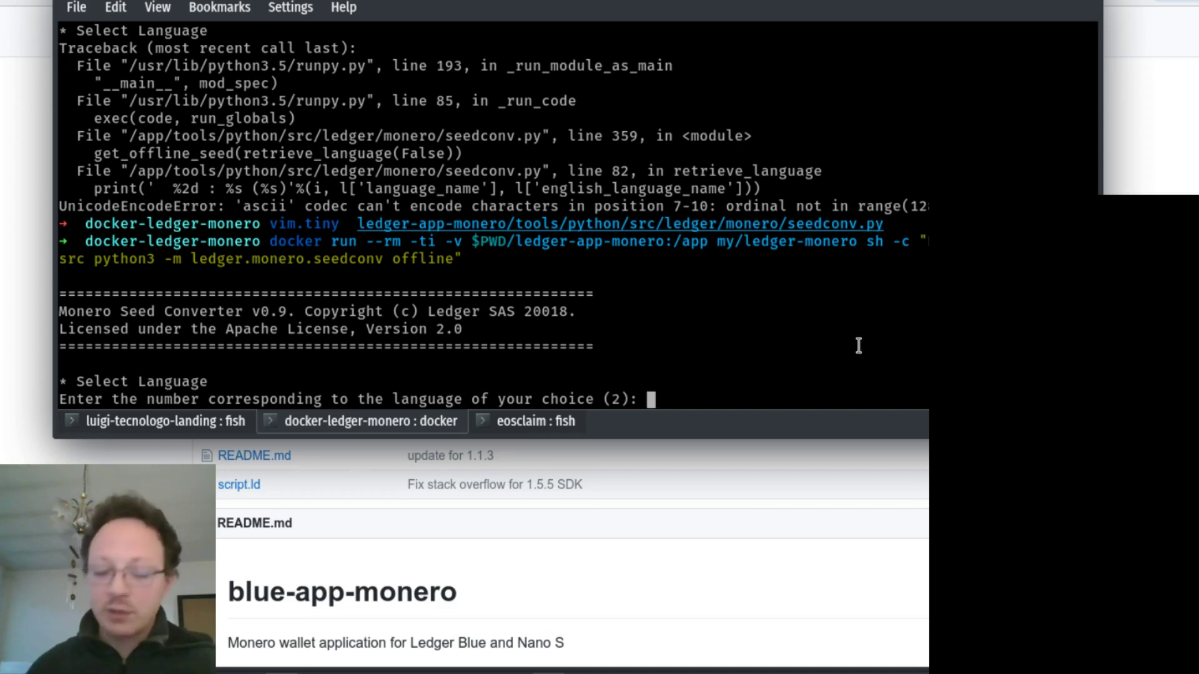
key(Return)
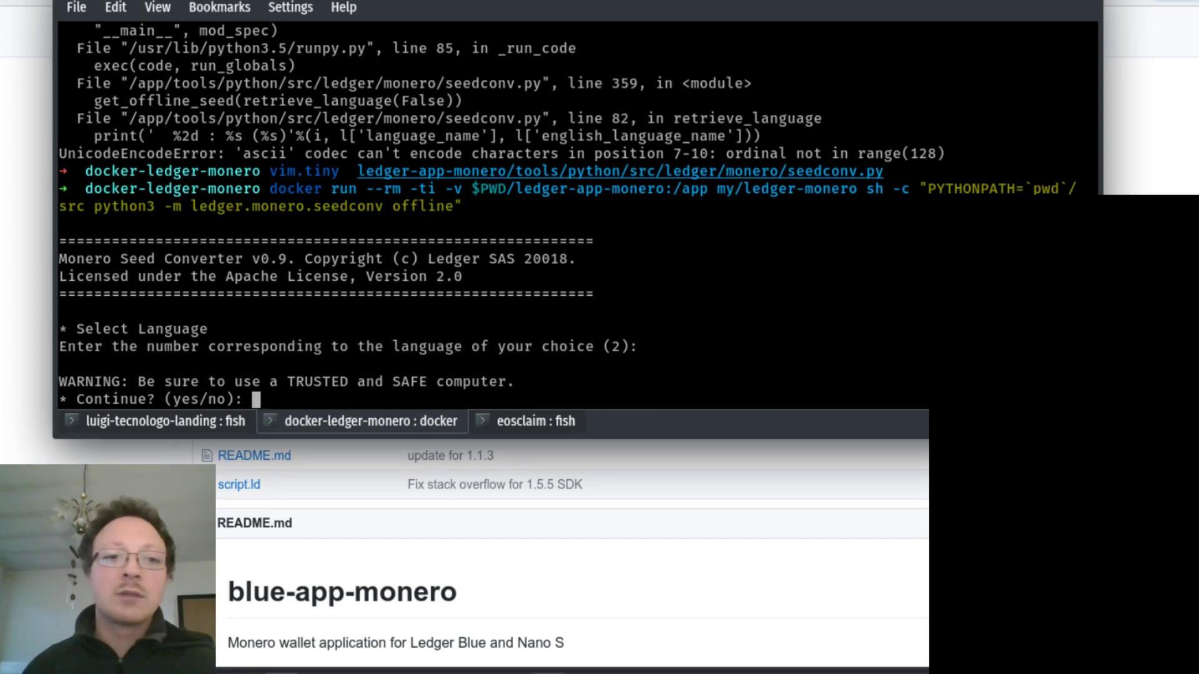
text(yes)
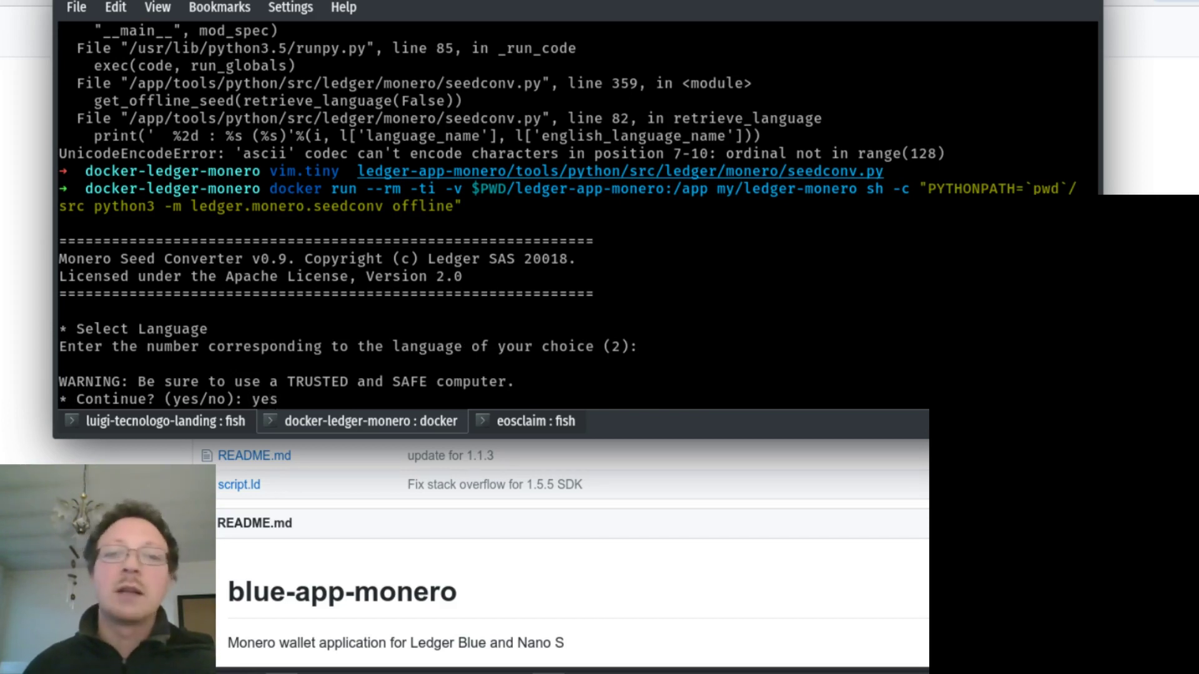
key(Return)
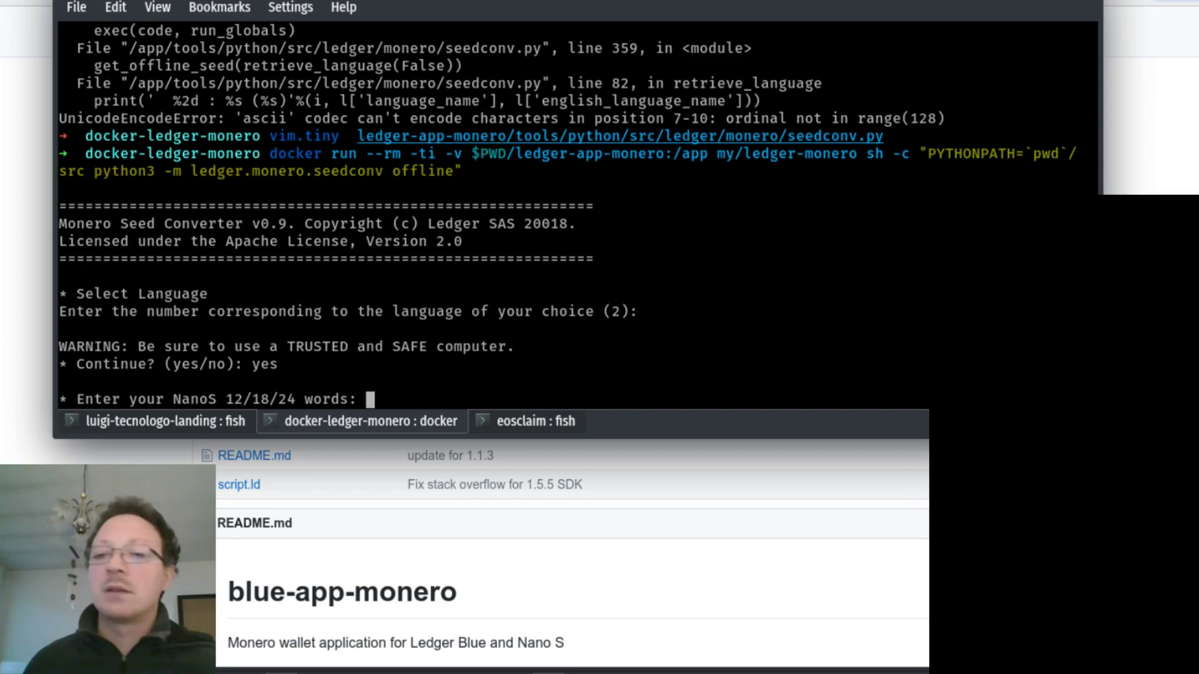
click(1159, 112)
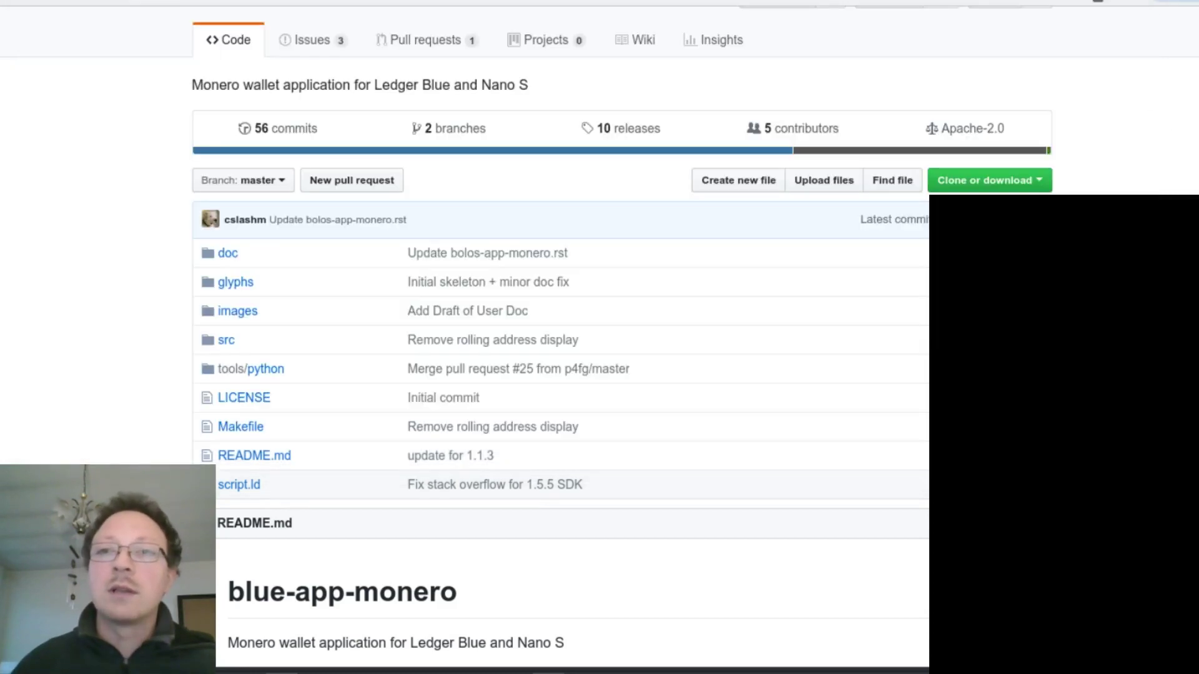
Step: Reload the Snapdrop tab and copy the received 24-word seed message
key(ctrl+Tab)
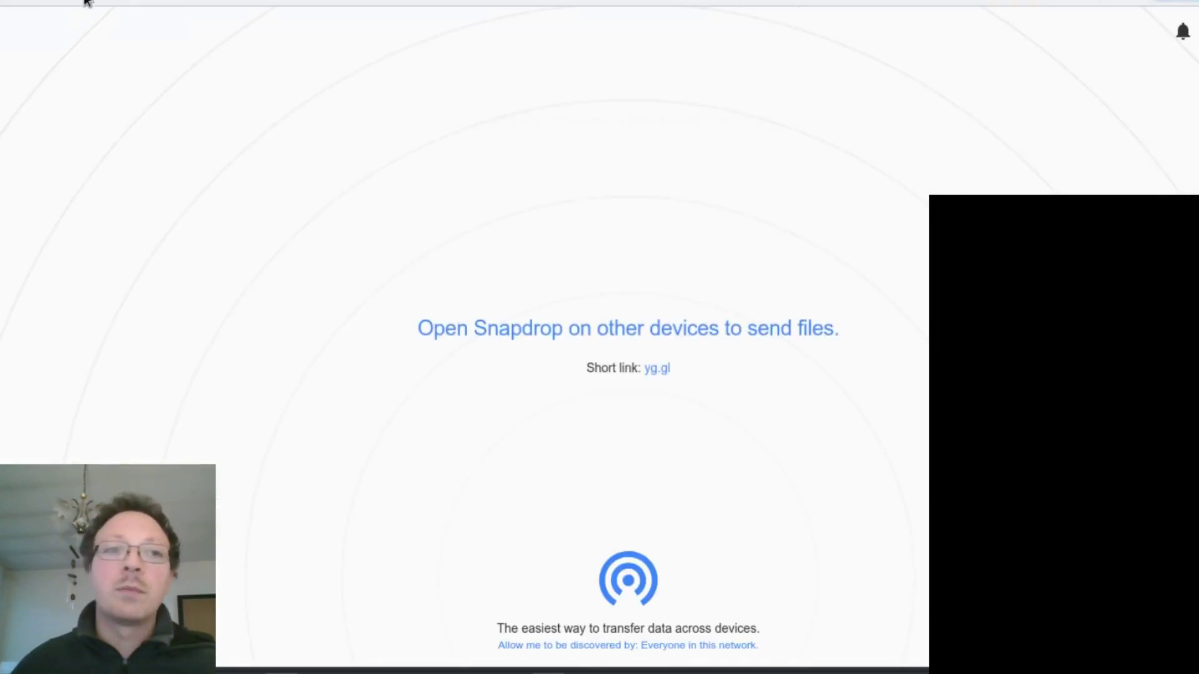
click(86, 1)
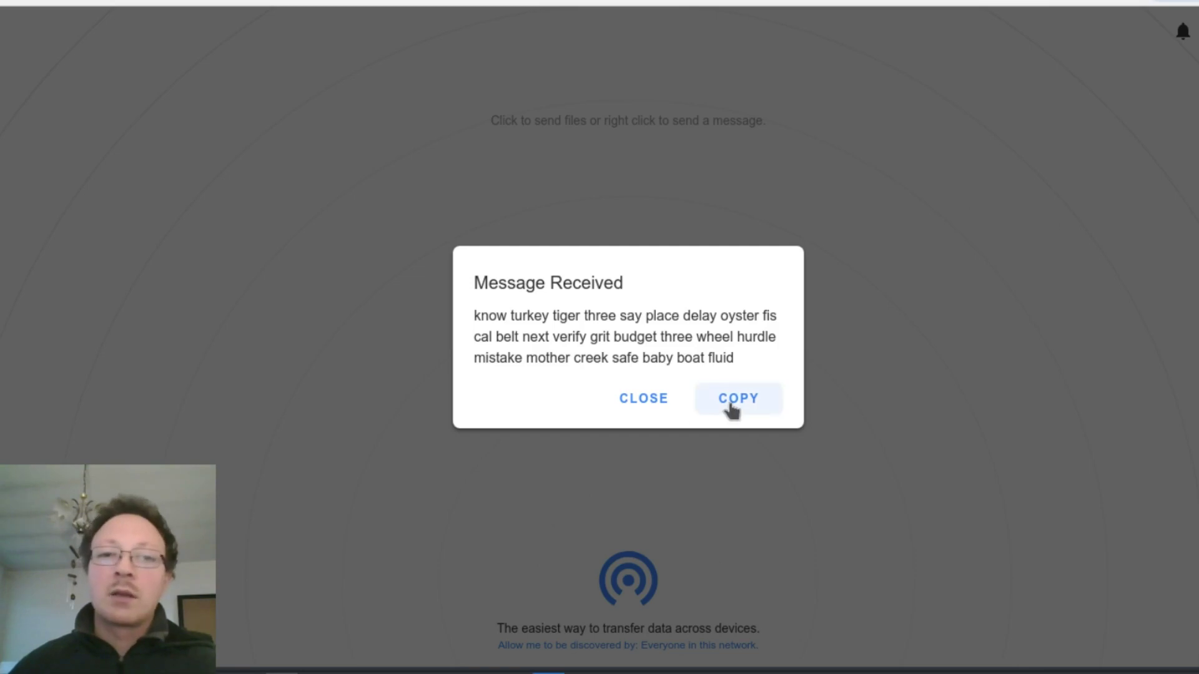
click(731, 404)
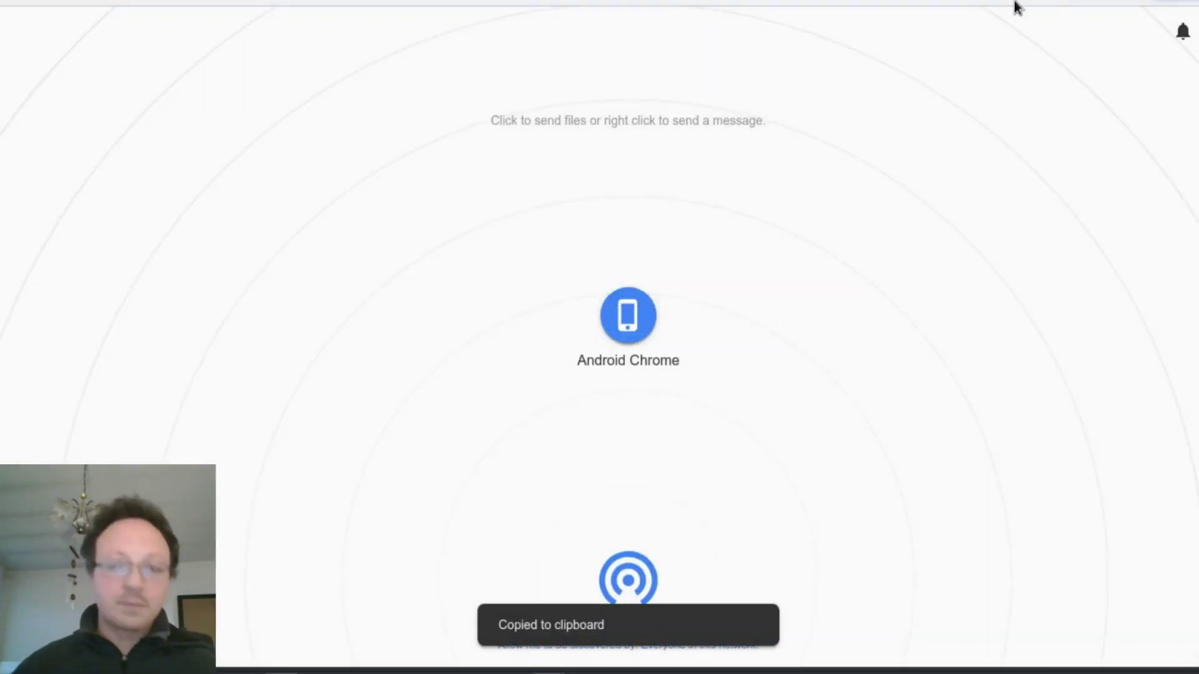
Step: Paste the 24 Nano S words, leave the passphrase empty, and select the resulting Monero Electrum words
key(alt+Tab)
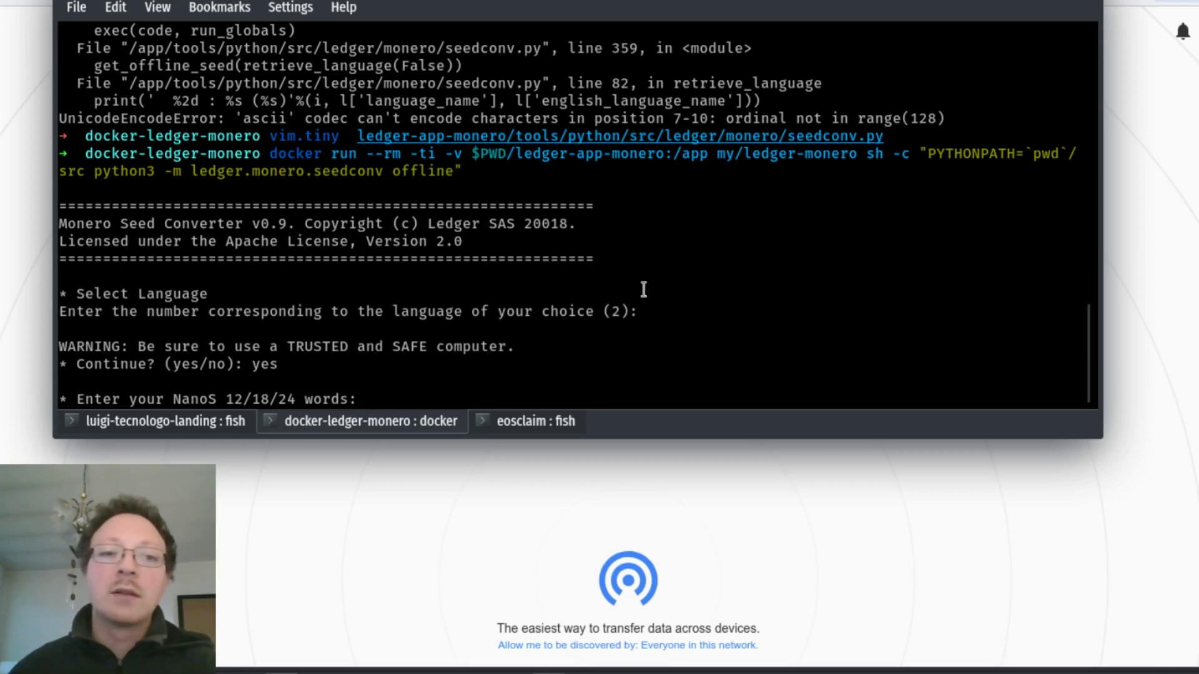
key(ctrl+shift+v)
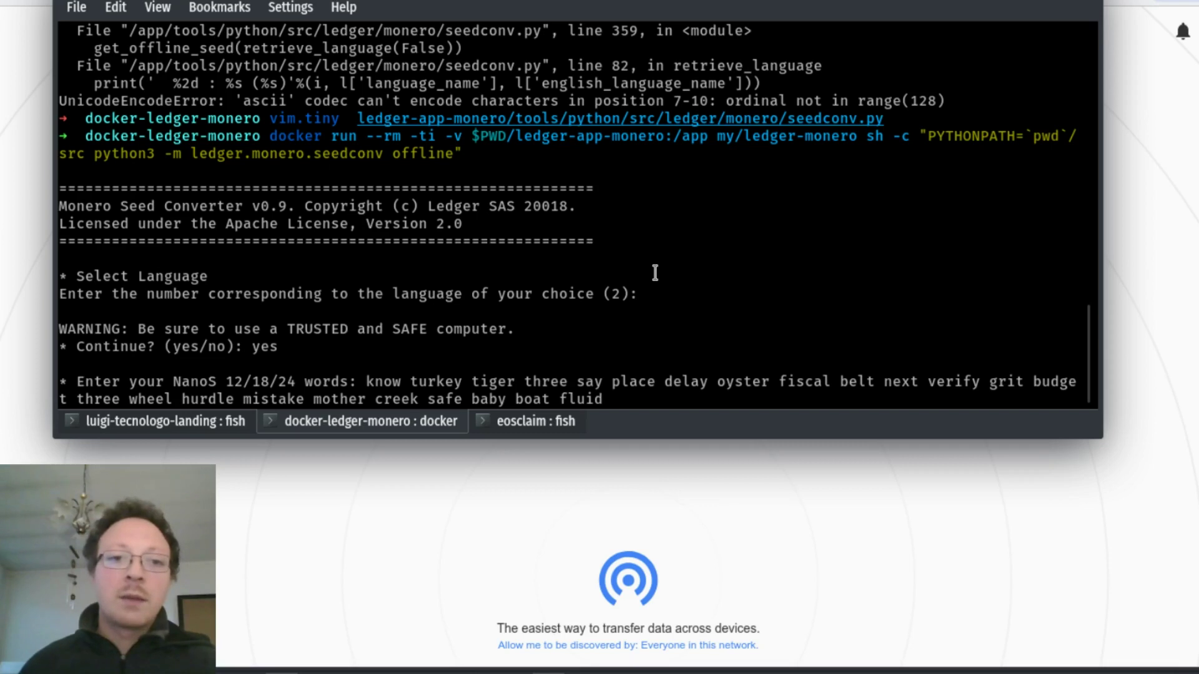
key(Return)
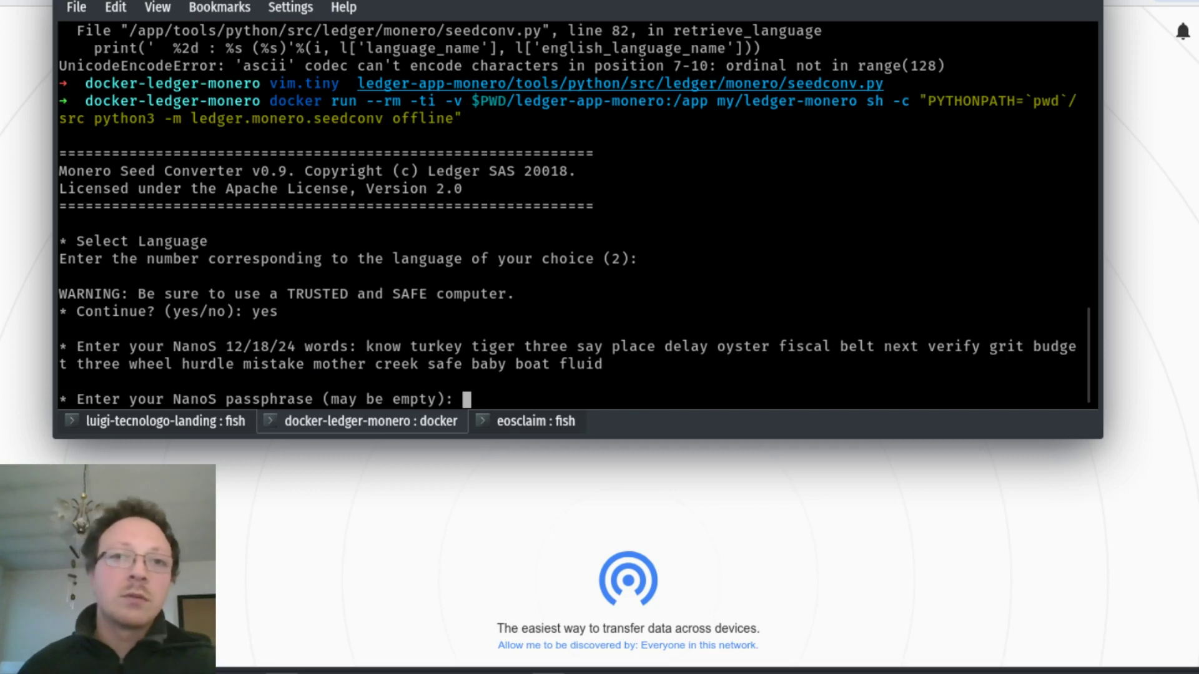
key(Return)
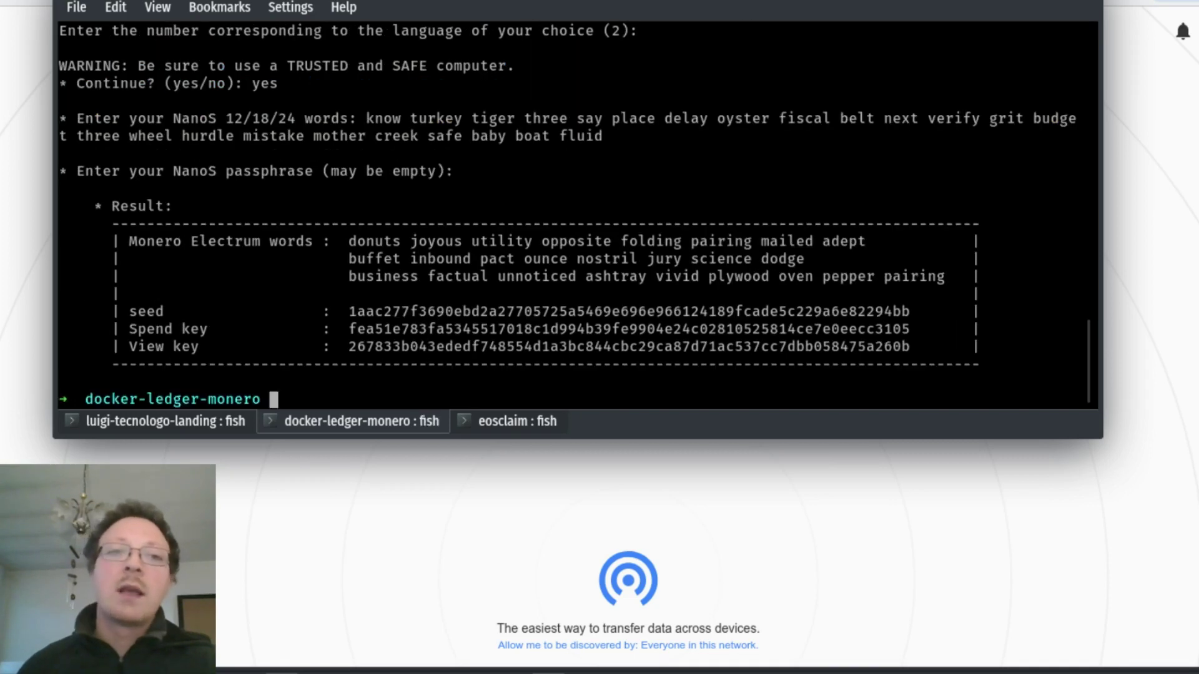
drag(760, 32, 869, 47)
drag(450, 310, 1047, 342)
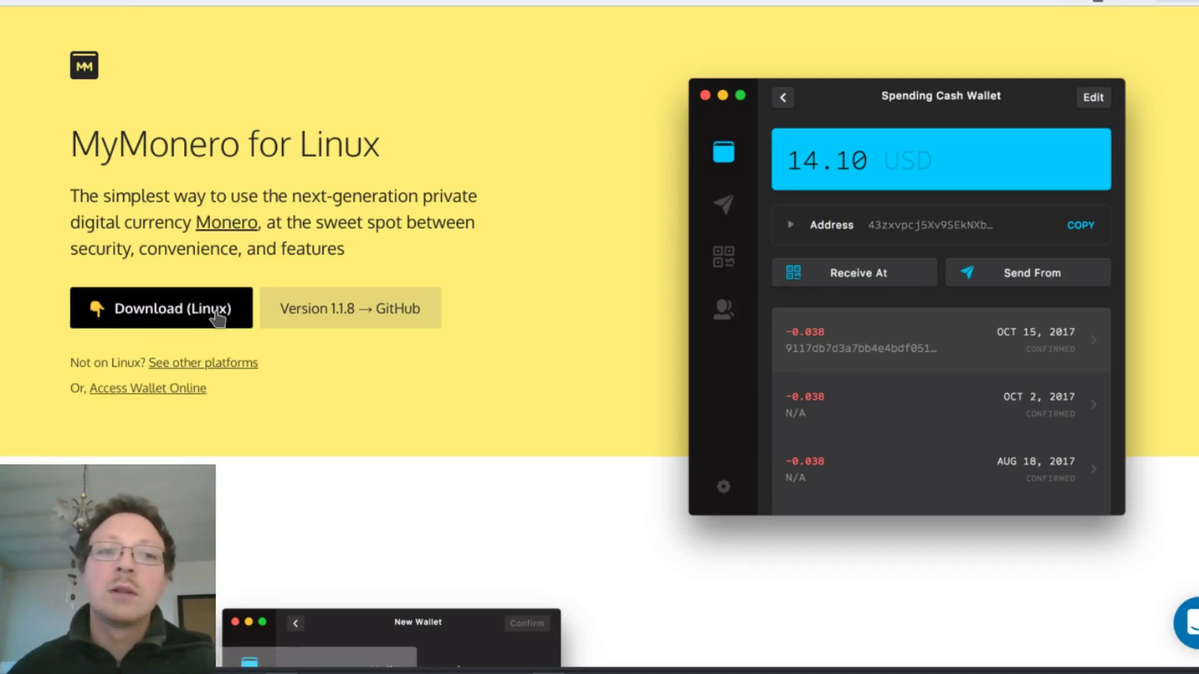
Step: Choose 'Access Wallet Online' on the MyMonero for Linux page
click(186, 390)
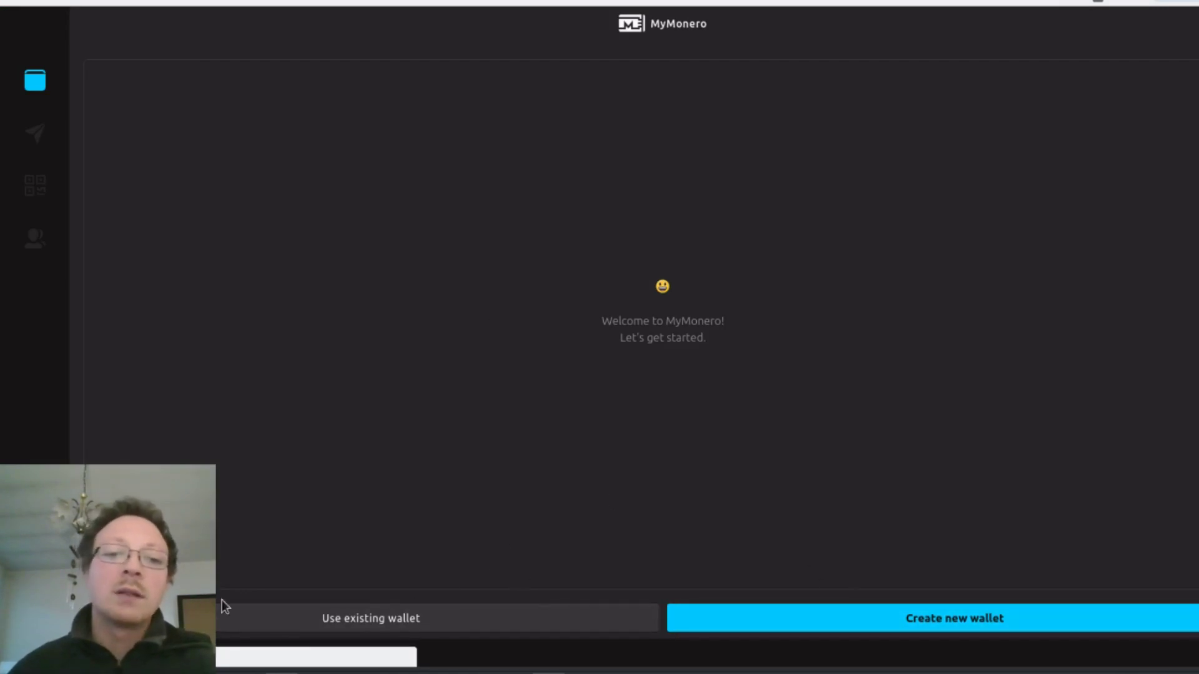
Step: Choose 'Use existing wallet', paste the Monero words into Secret Mnemonic and trim the line spaces
click(362, 622)
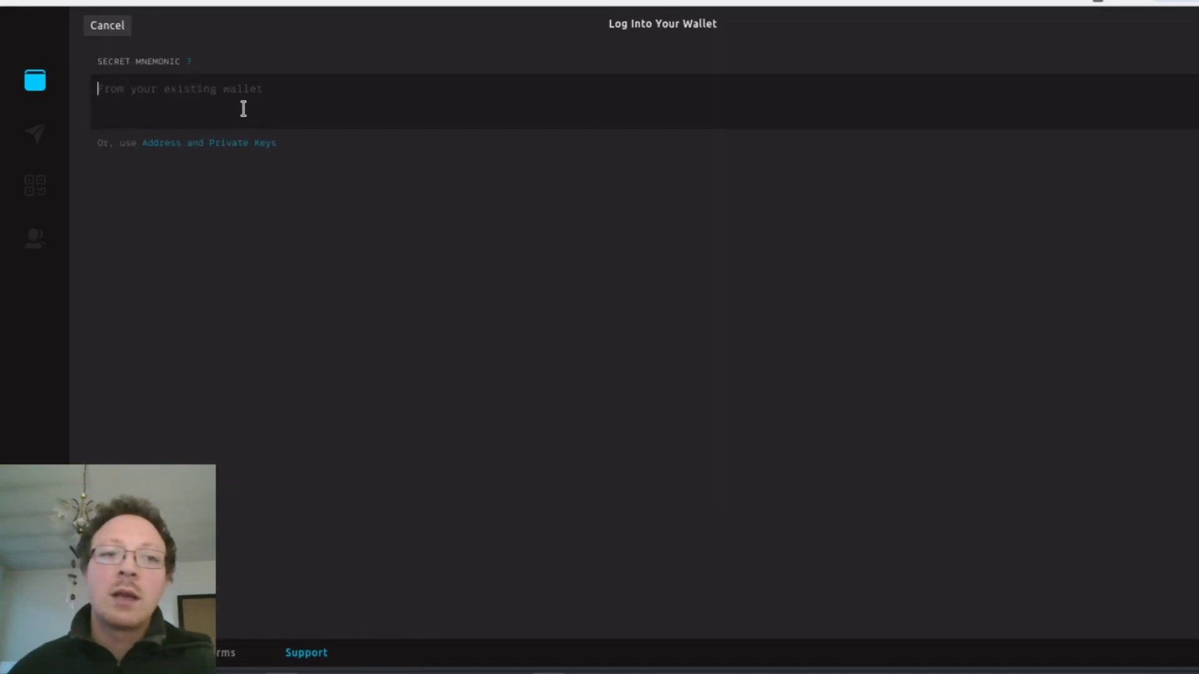
right_click(243, 109)
click(331, 216)
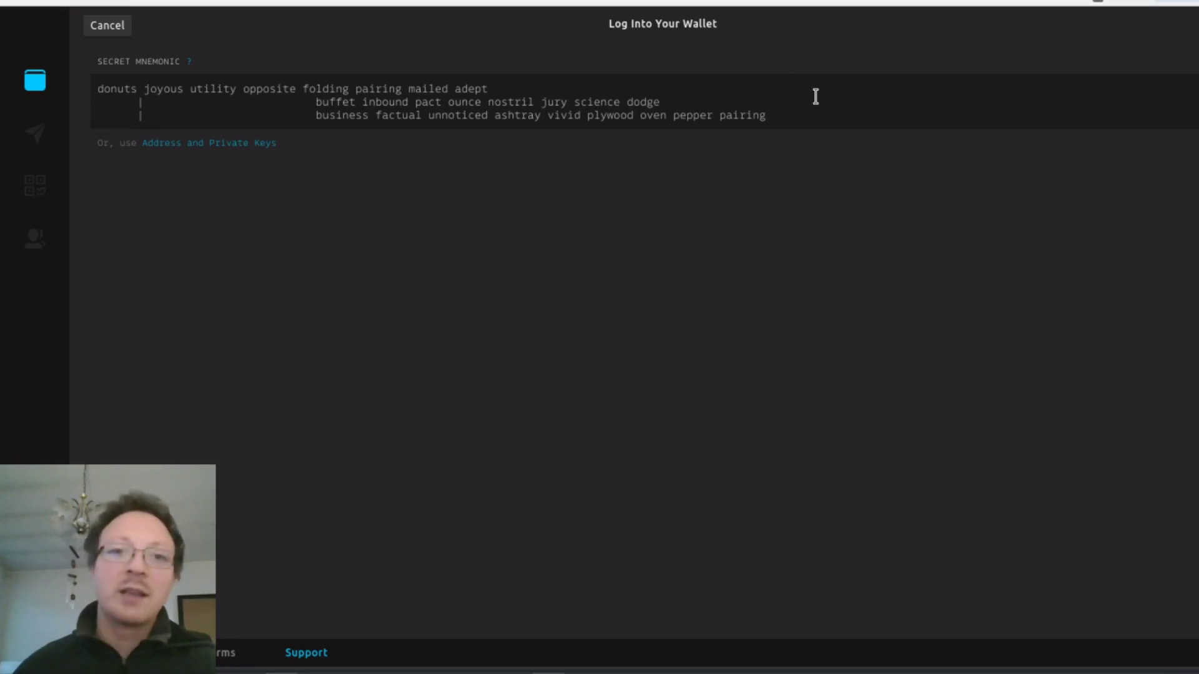
key(BackSpace)
key(BackSpace)
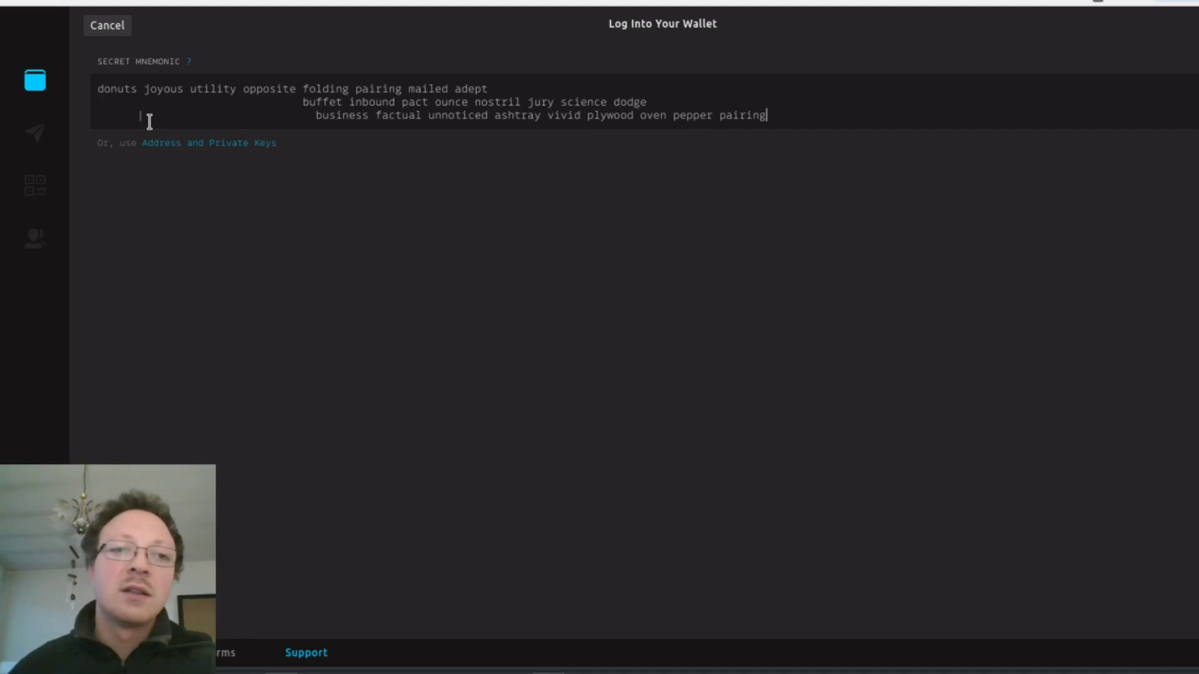
key(Delete)
key(Delete)
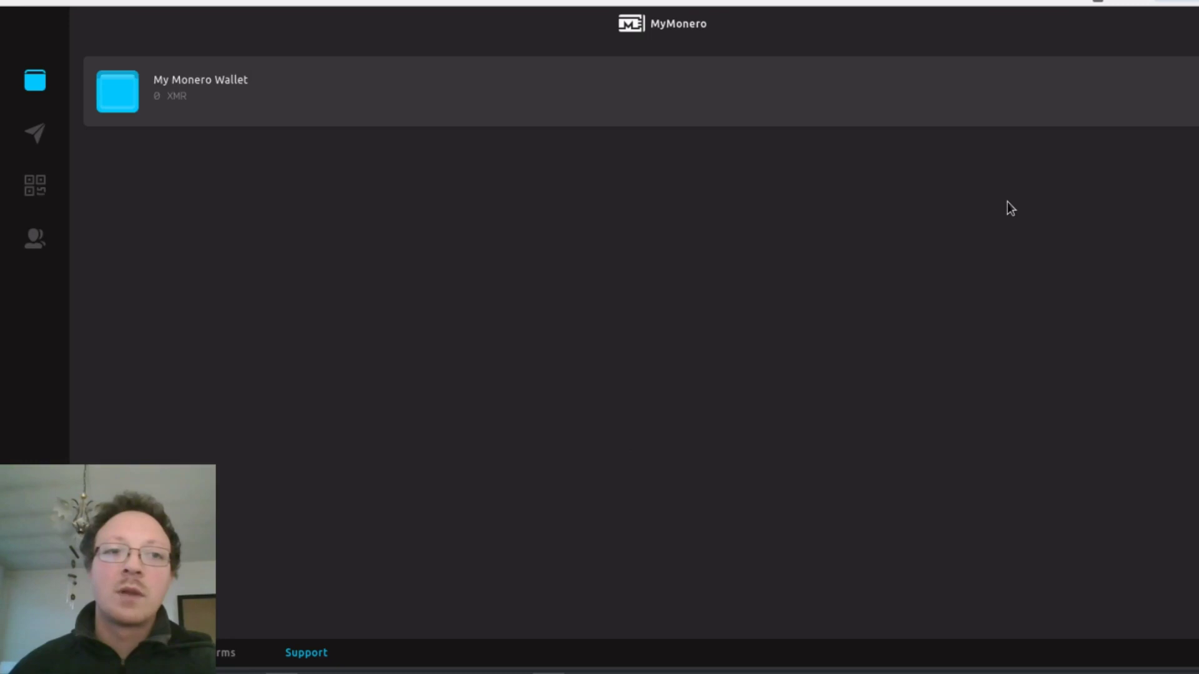
Step: Open My Monero Wallet, expand its address to show the secret keys and mnemonic, and select the address
click(111, 93)
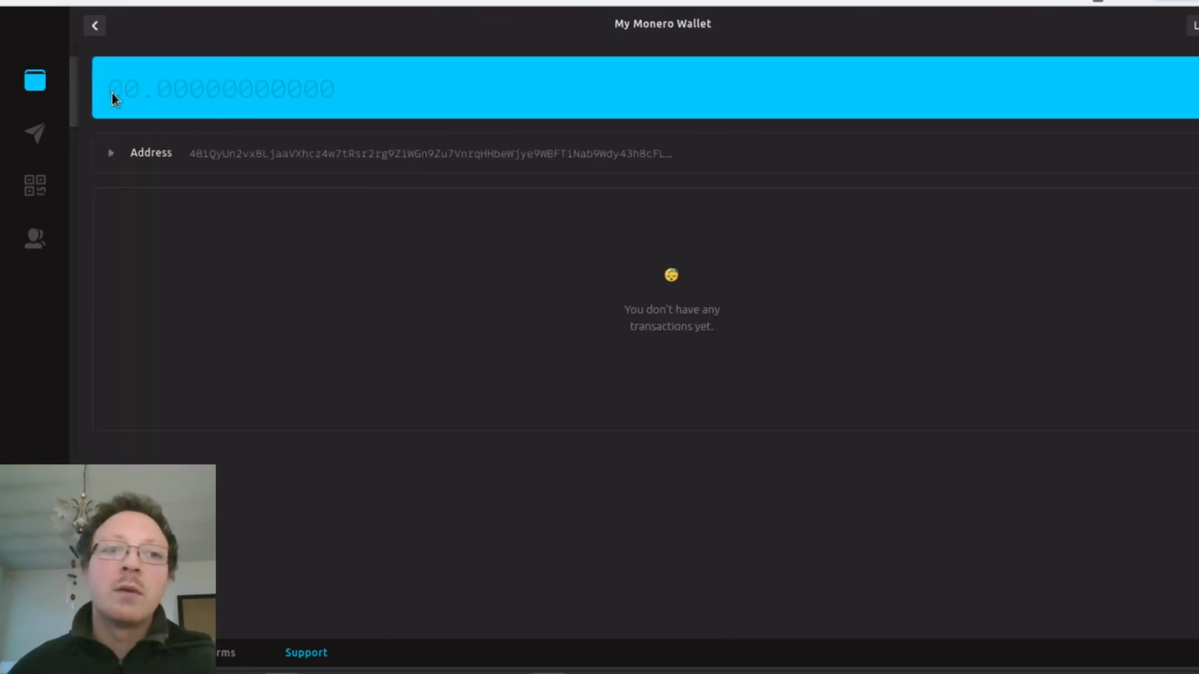
click(103, 155)
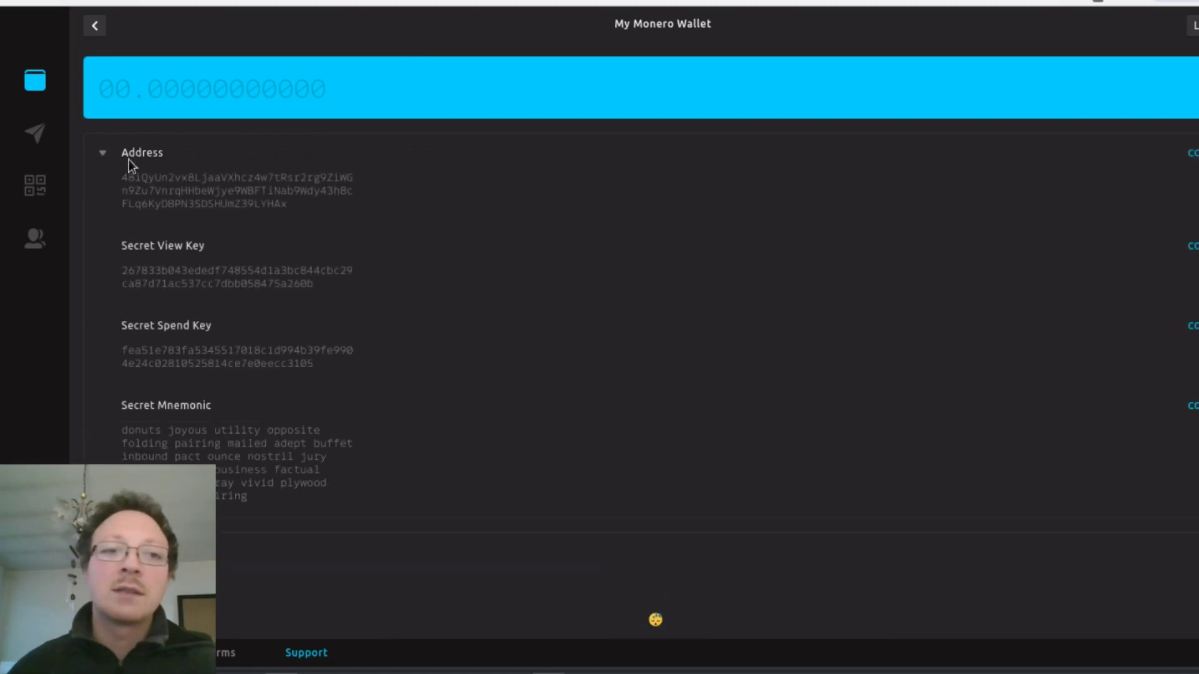
double_click(273, 204)
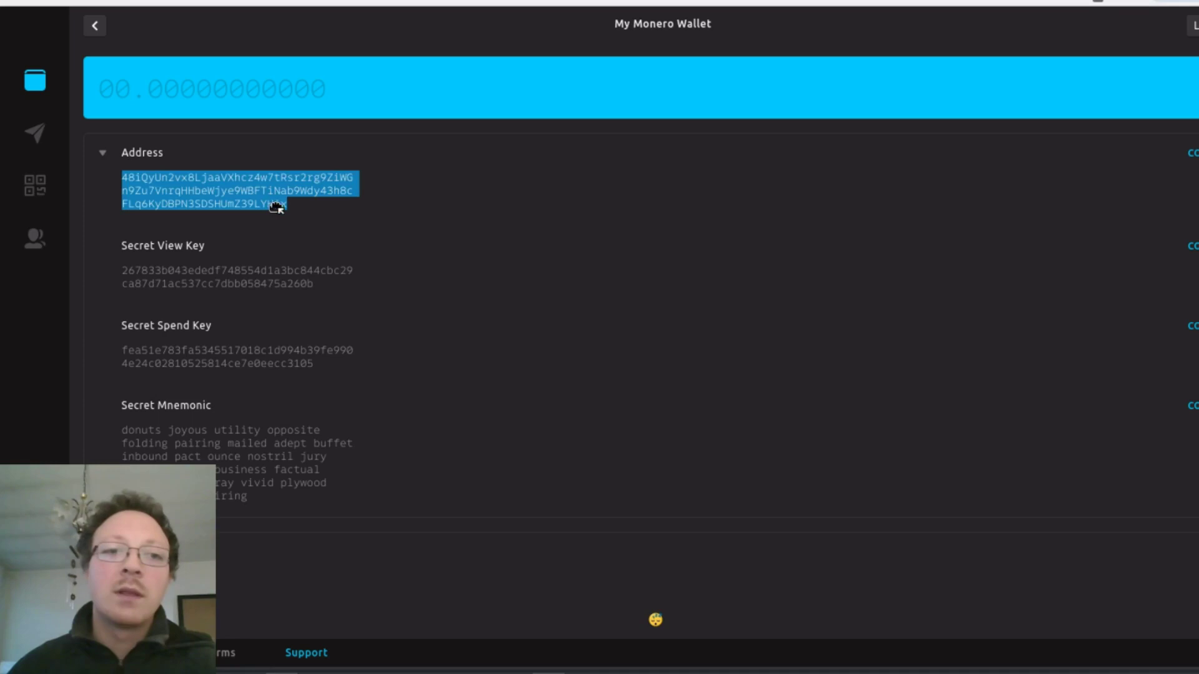